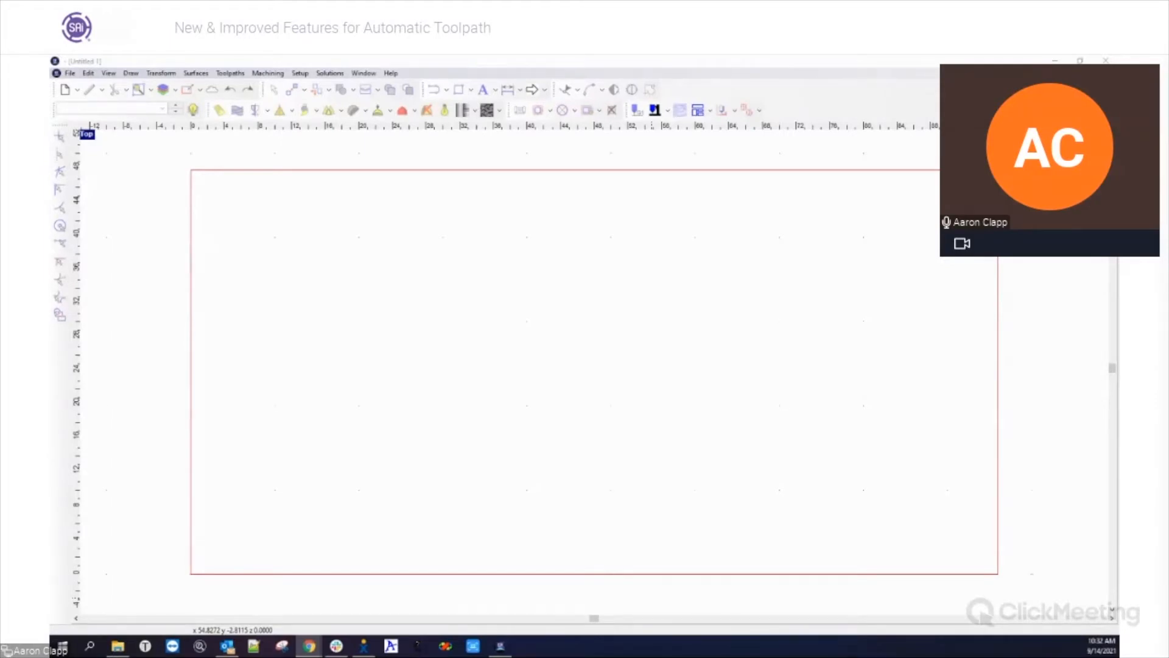
click(1055, 61)
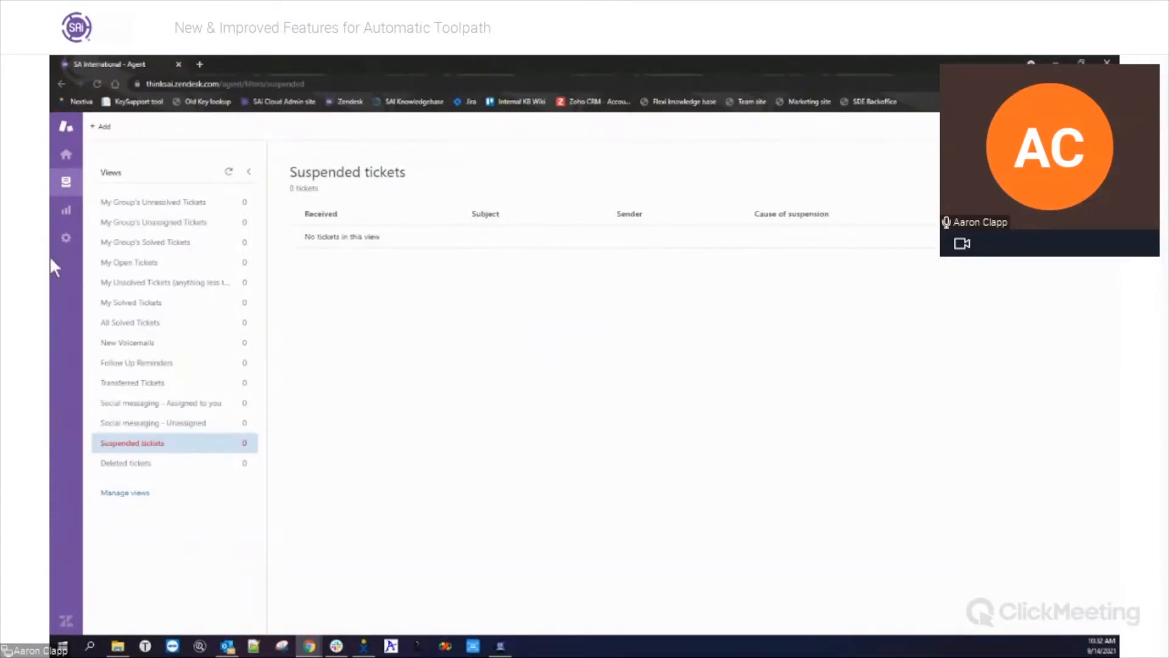
click(1056, 62)
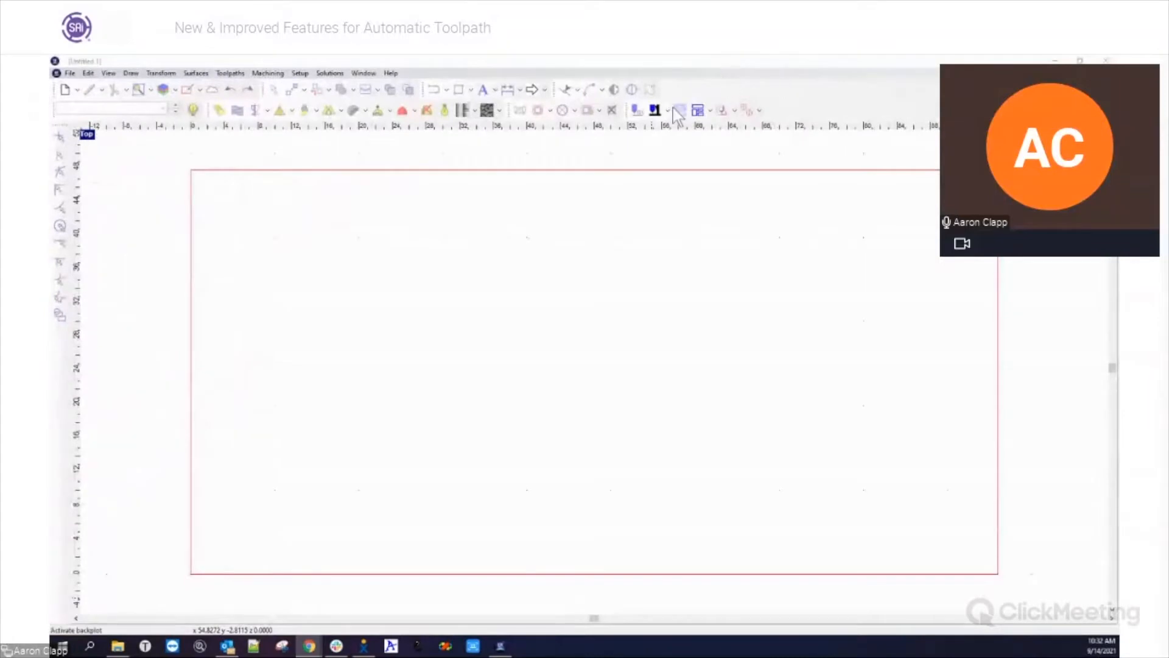
click(699, 110)
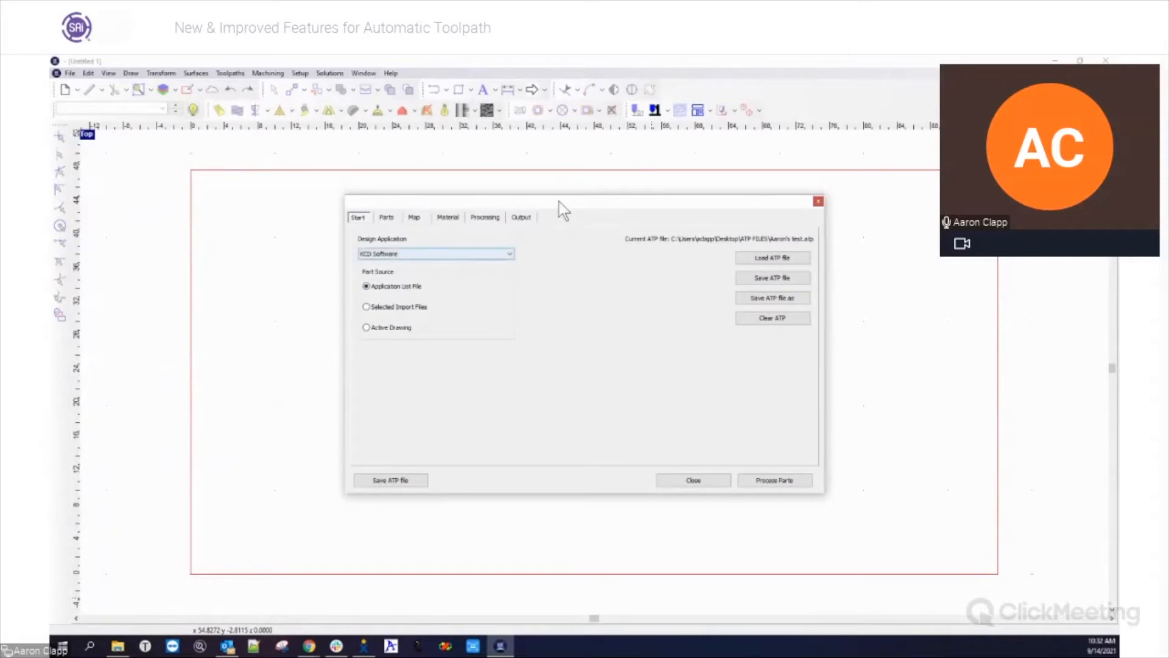
drag(560, 201, 507, 200)
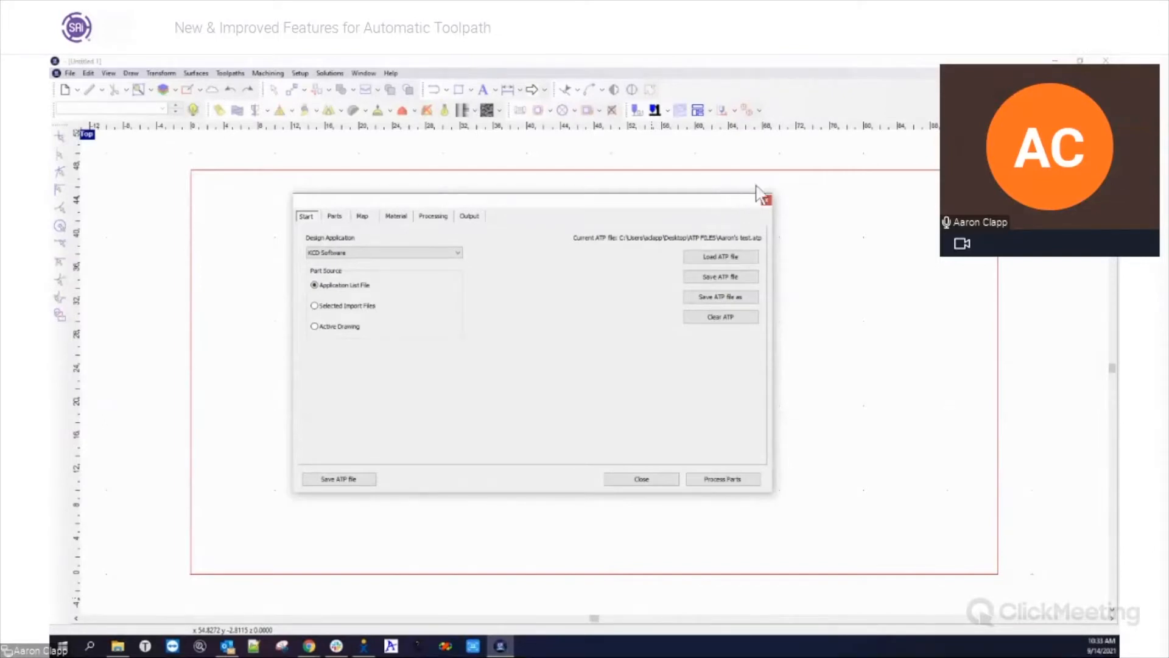
click(766, 200)
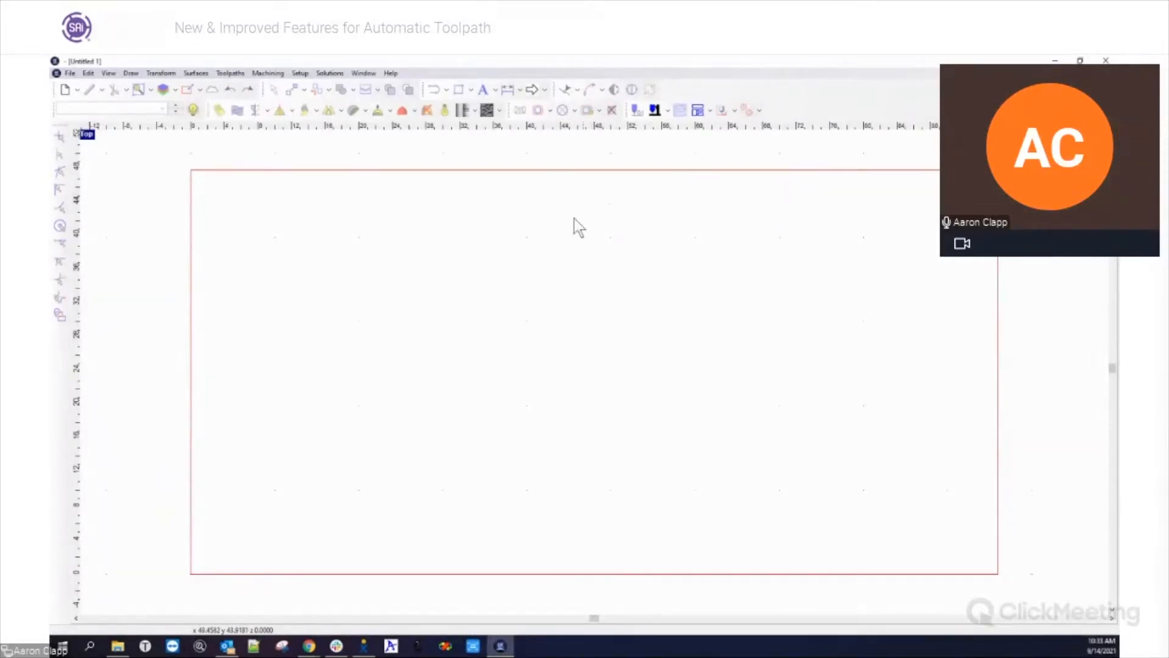
- Open the Automatic Toolpath setup and position its window over the middle of the empty drawing
click(71, 74)
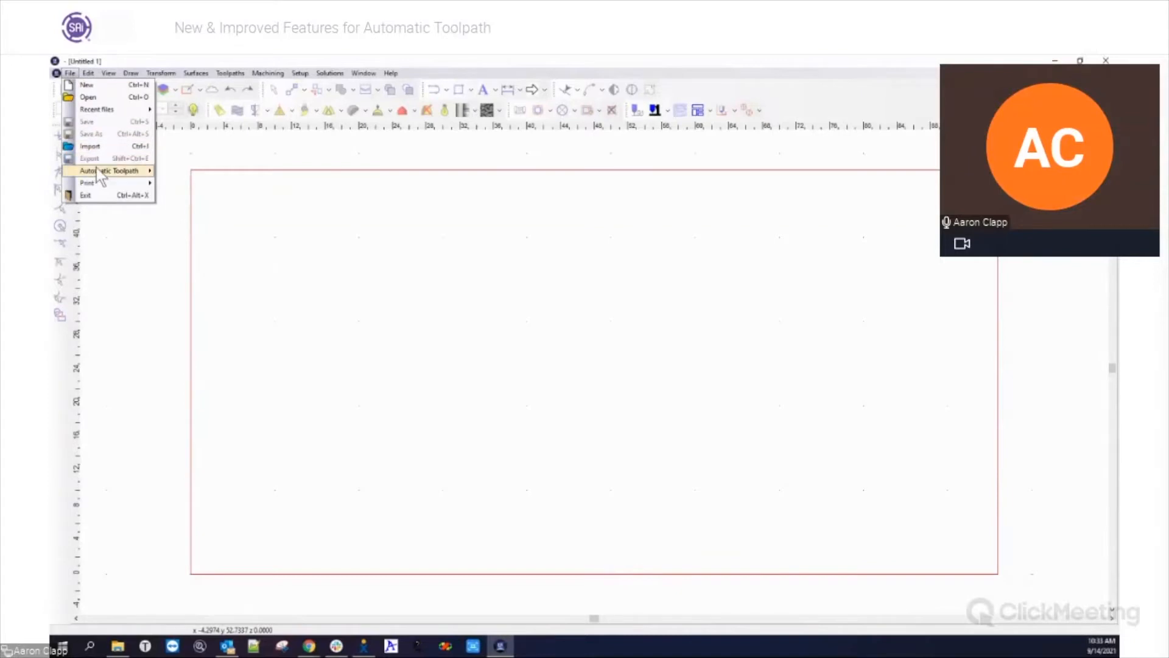
mouse_move(96, 167)
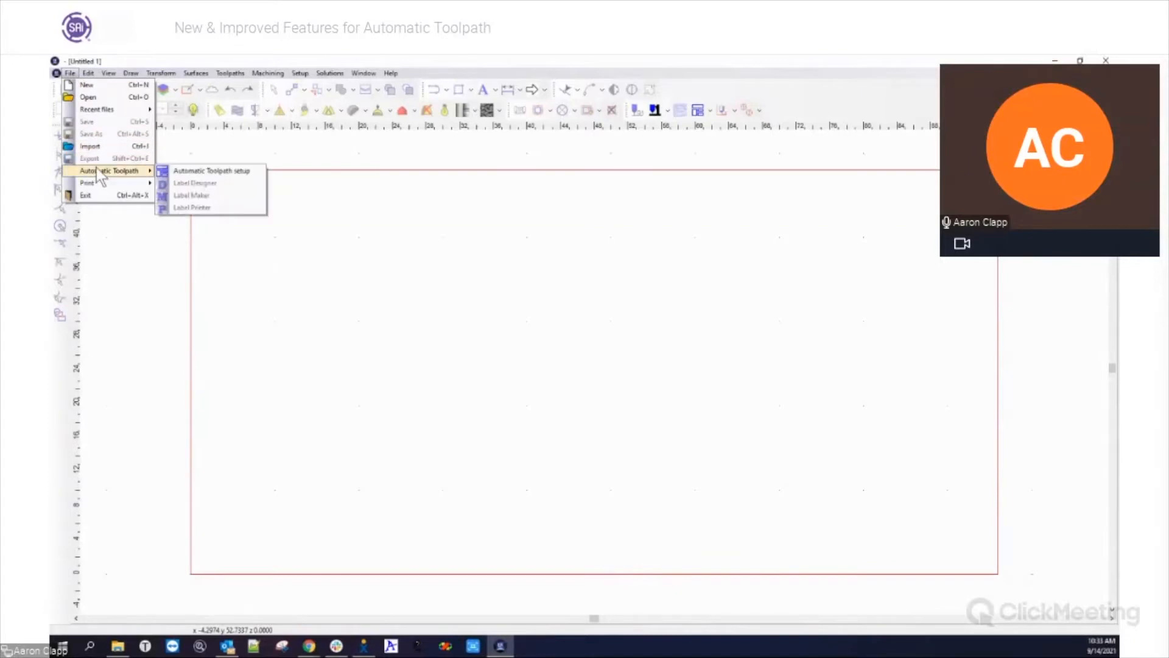
click(235, 172)
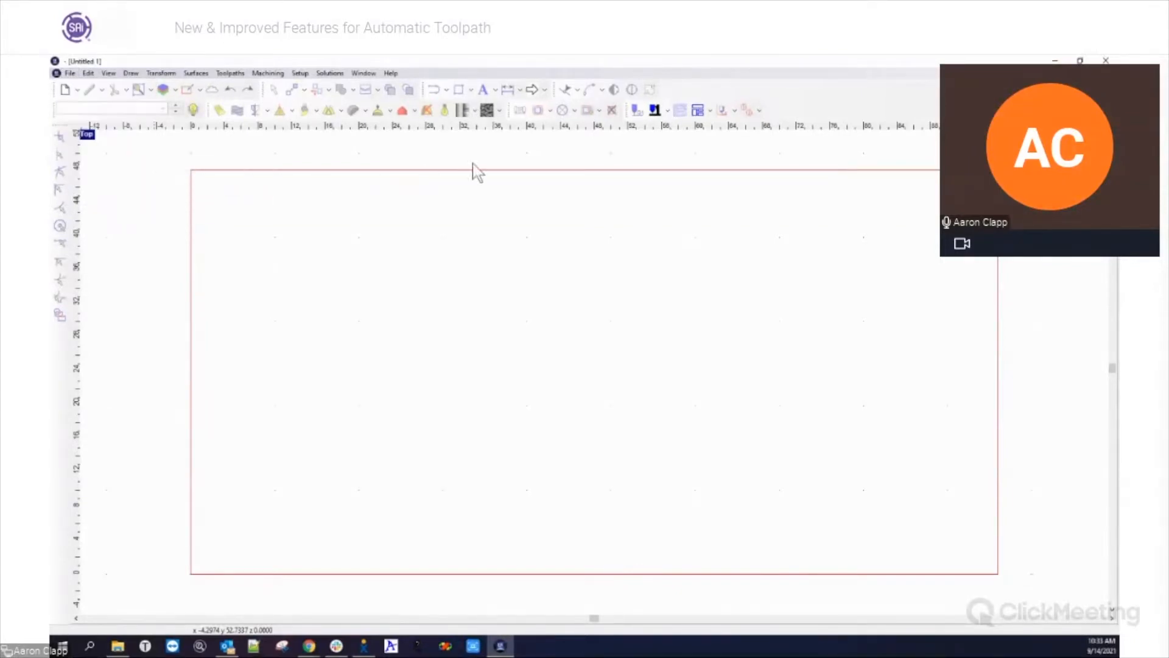
click(698, 111)
drag(669, 211, 642, 197)
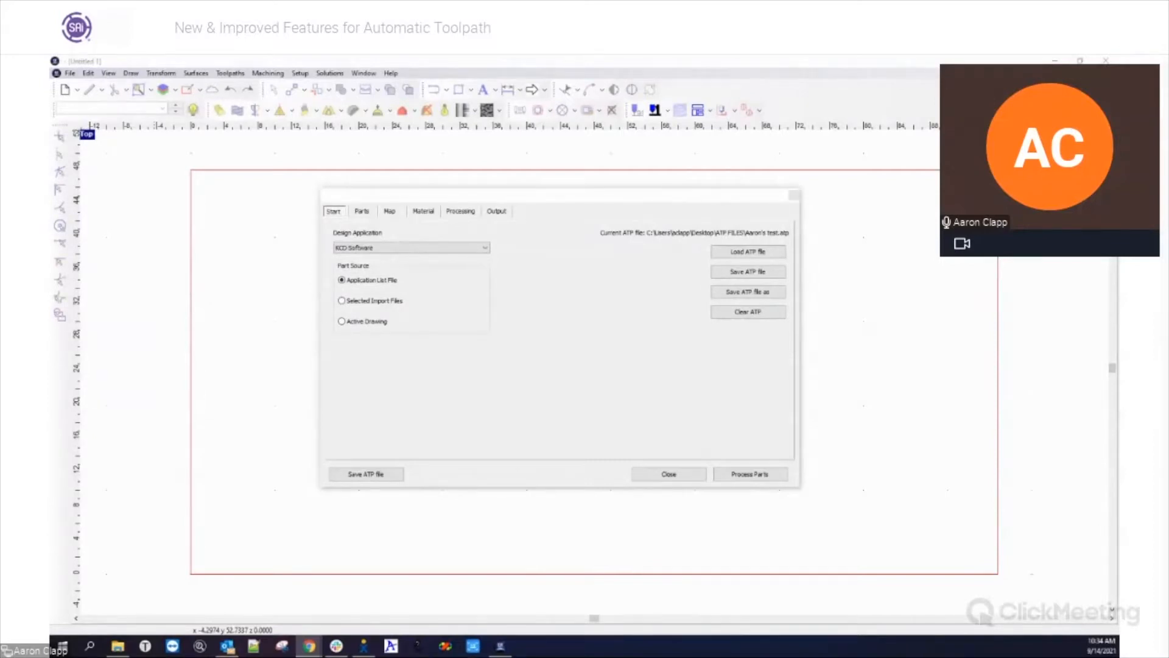
drag(469, 200, 466, 197)
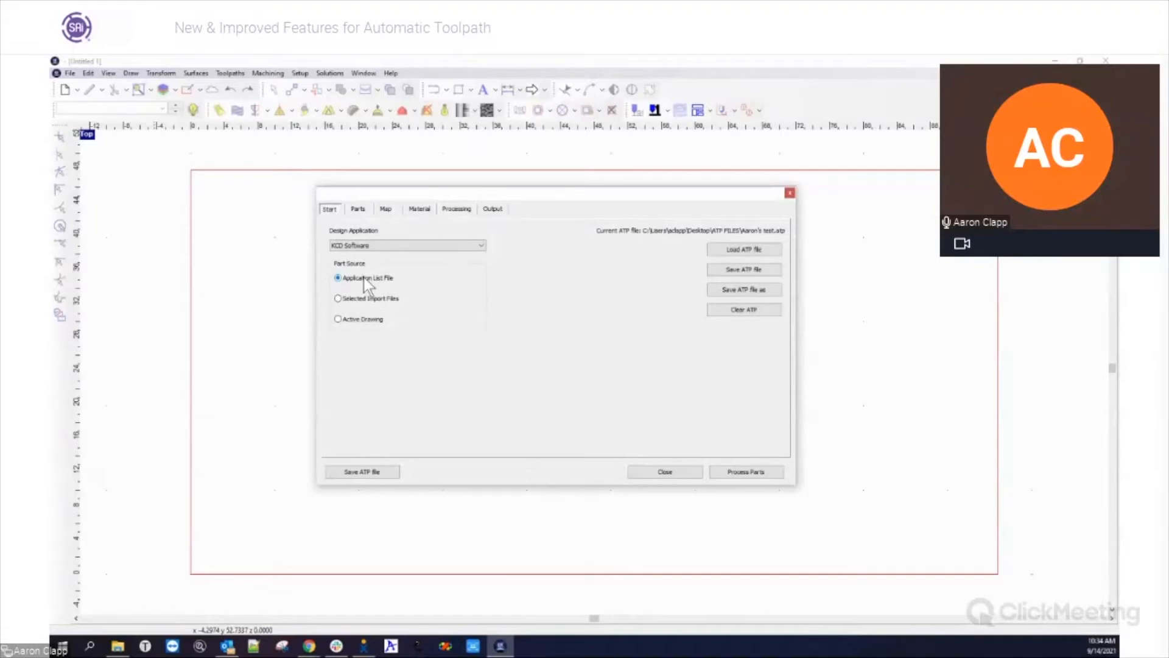
- Examine the list of design applications supported for Automatic Toolpath, leaving the choice on KCD Software
click(394, 245)
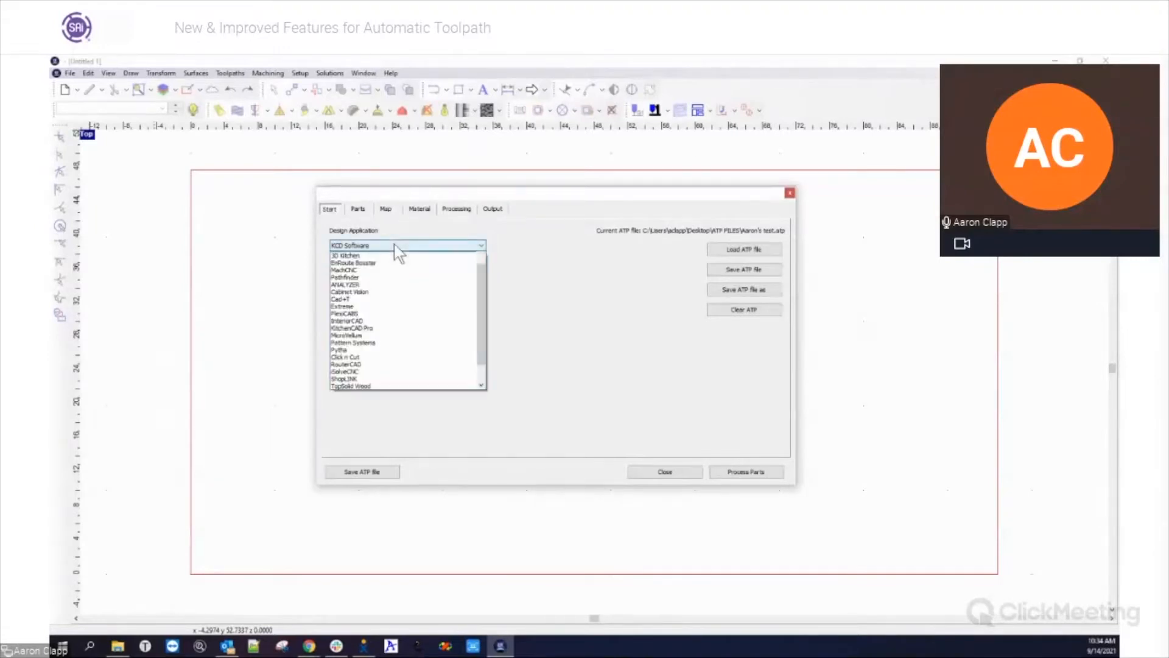
scroll(484, 295, up, 1)
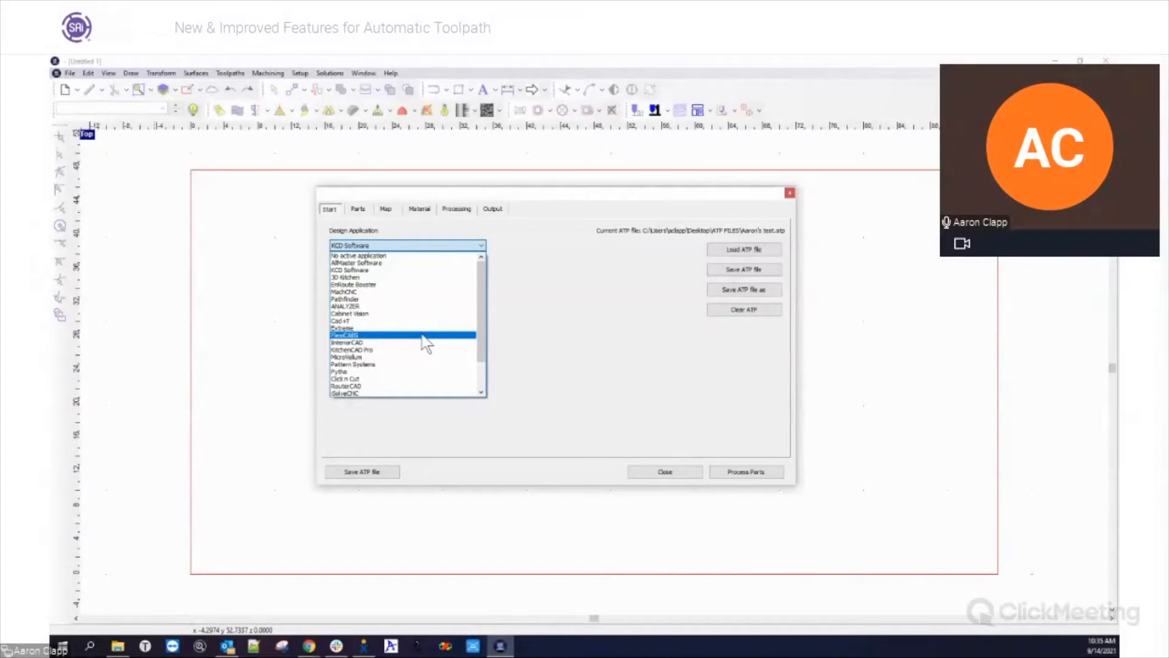
scroll(421, 337, down, 3)
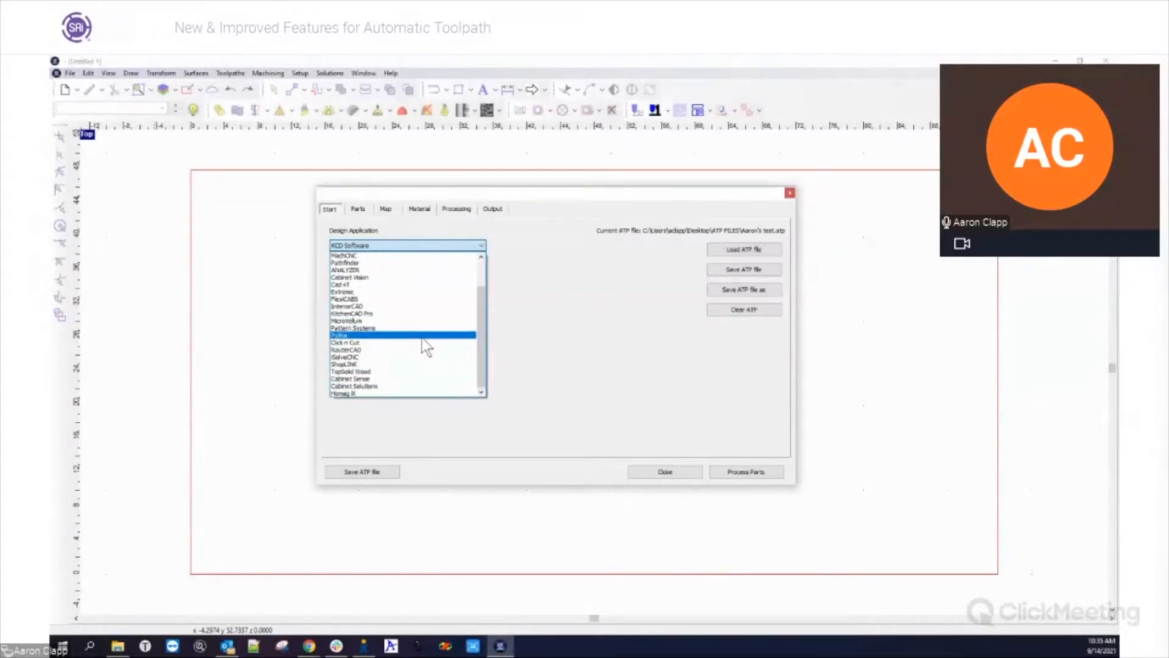
scroll(433, 355, up, 2)
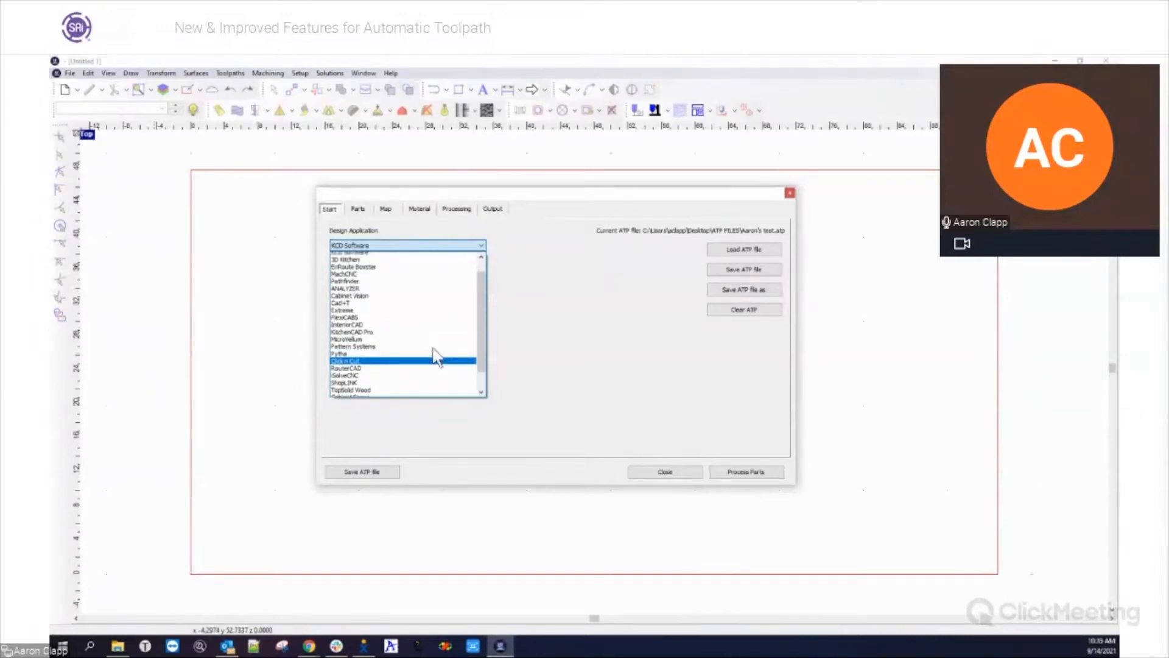
scroll(437, 356, up, 1)
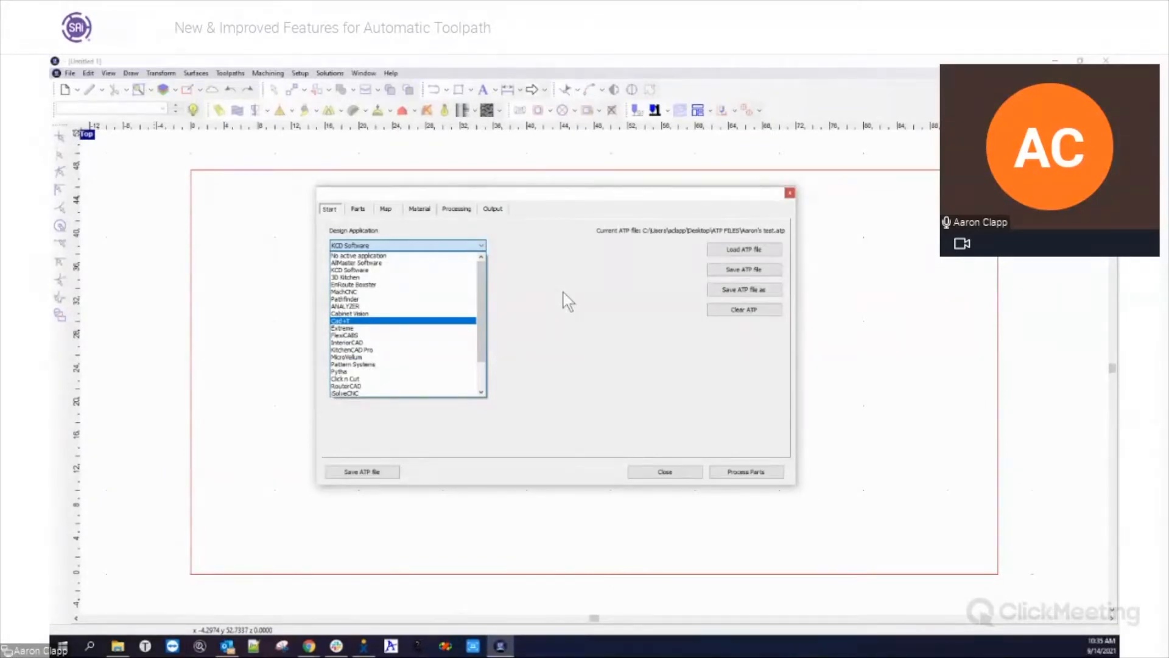
click(602, 193)
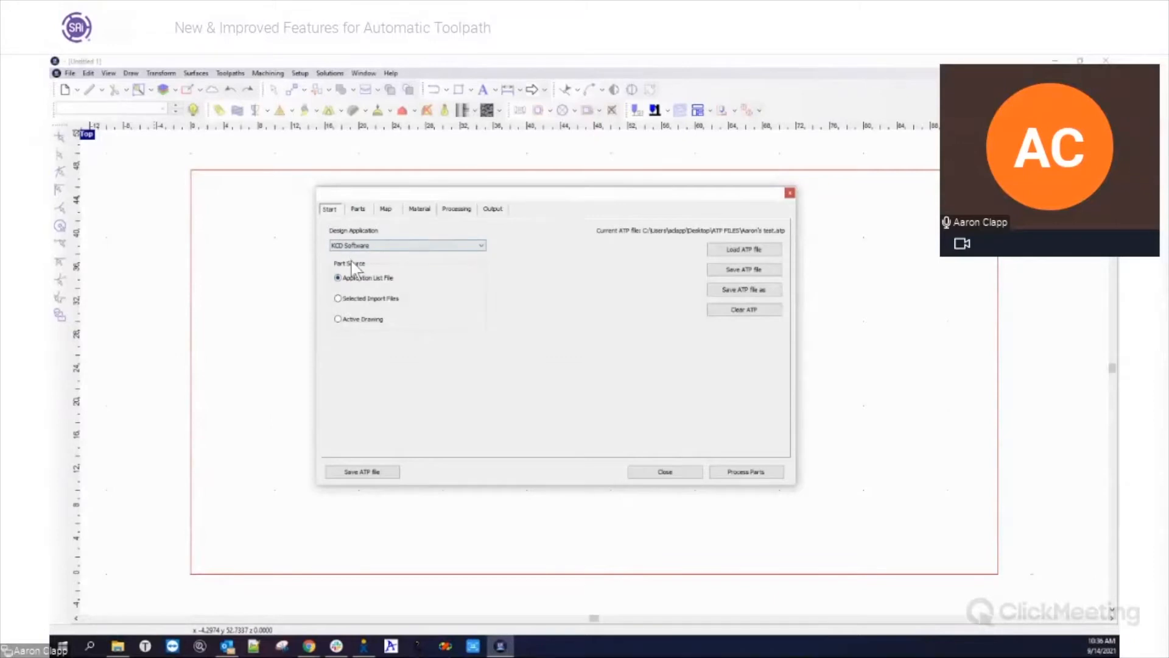
click(482, 246)
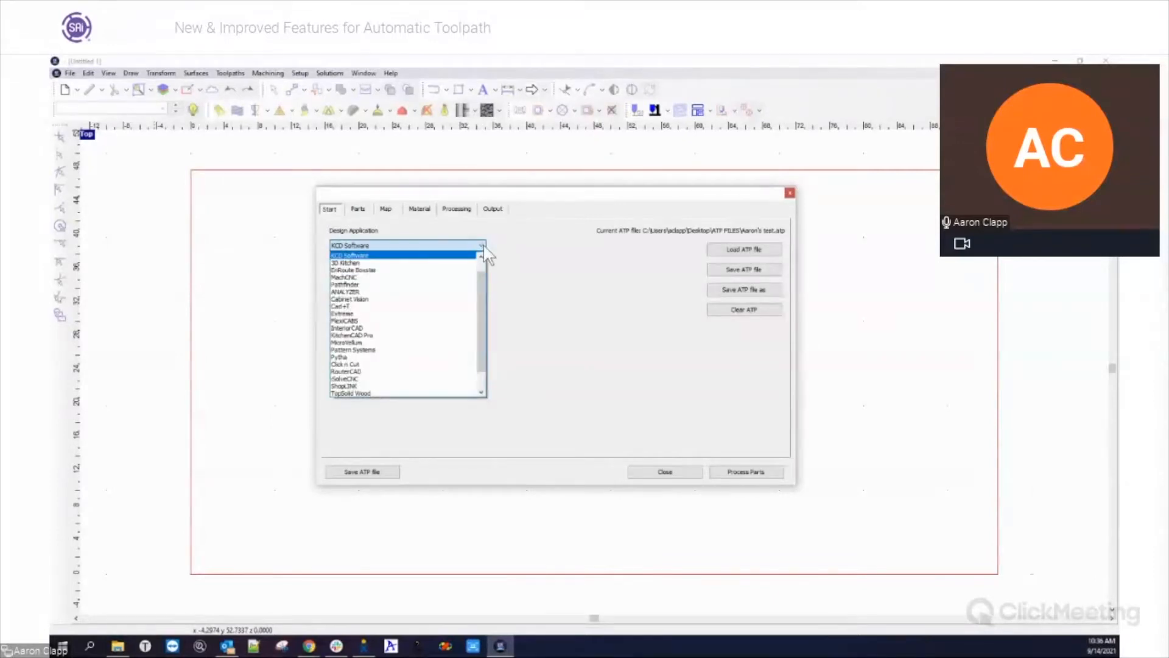
click(496, 246)
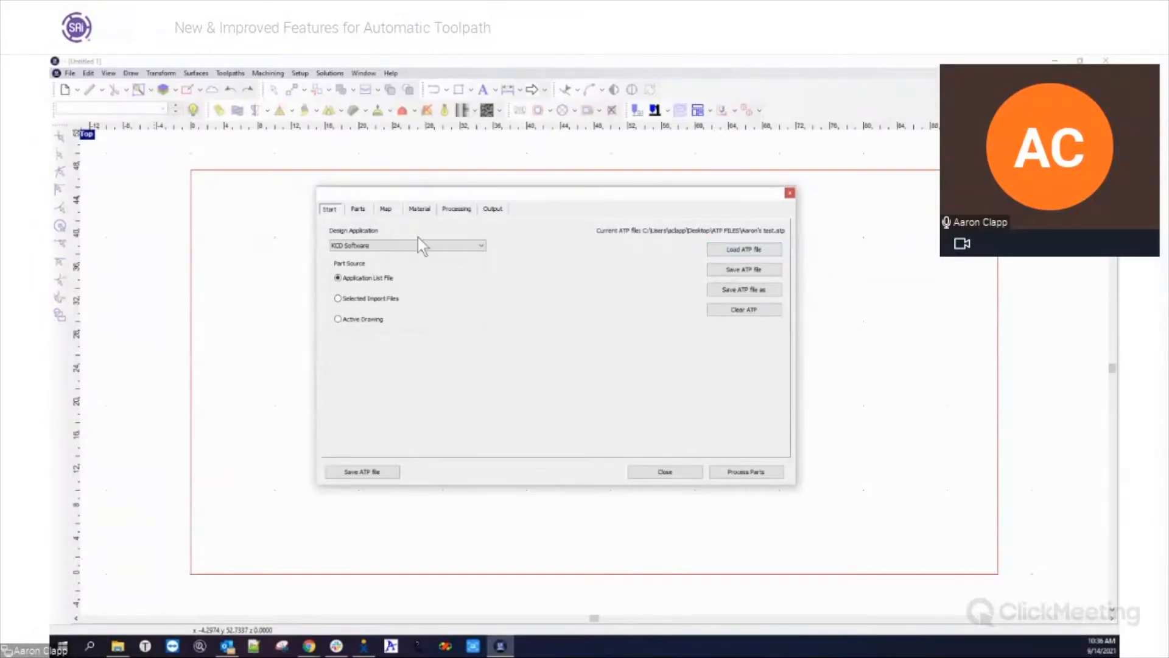
- Review the parts, layer map, material and processing settings of the current ATP setup
click(358, 210)
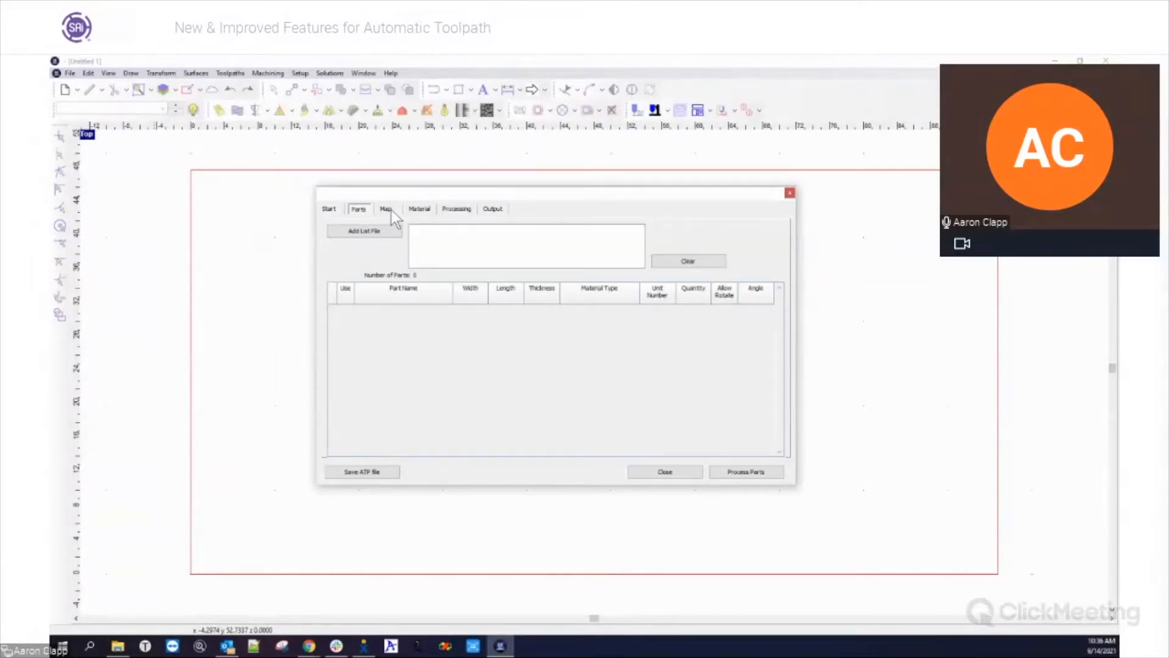
click(388, 209)
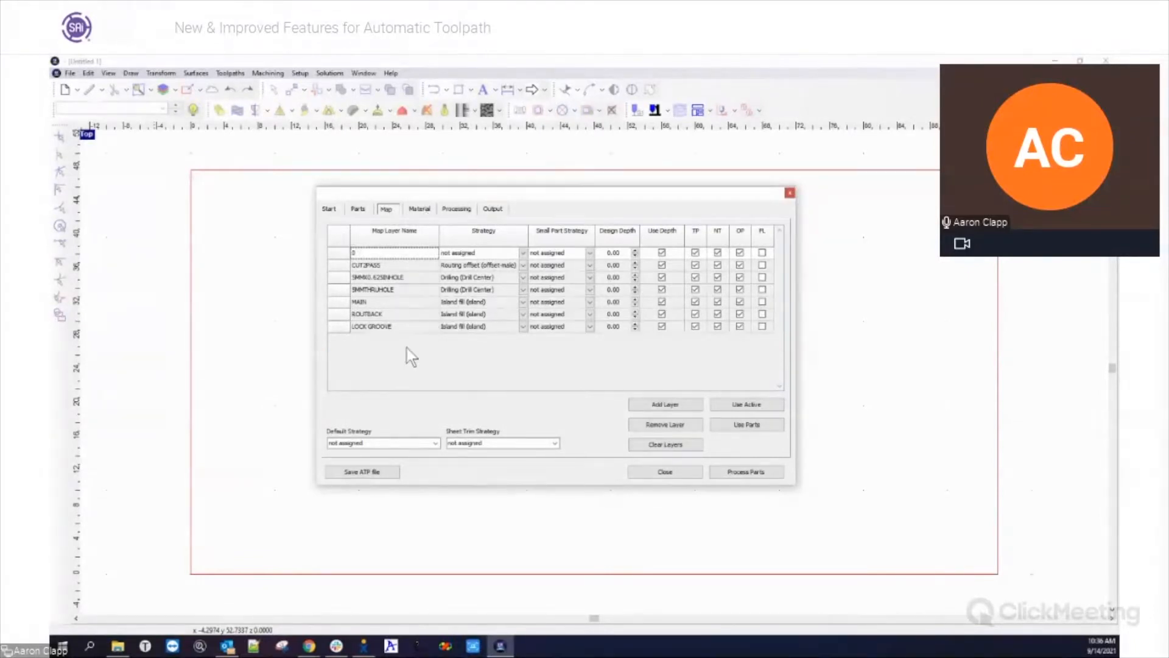
click(419, 210)
click(461, 210)
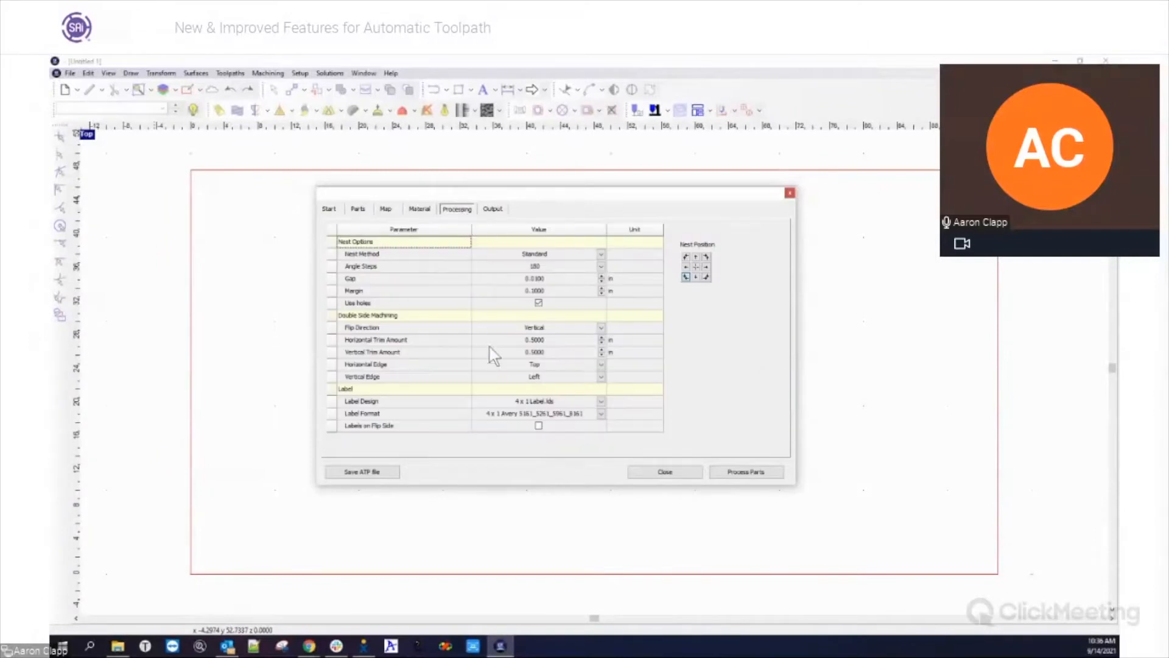
- Browse the ATP FILES folder for saved ATP files without loading one
click(330, 211)
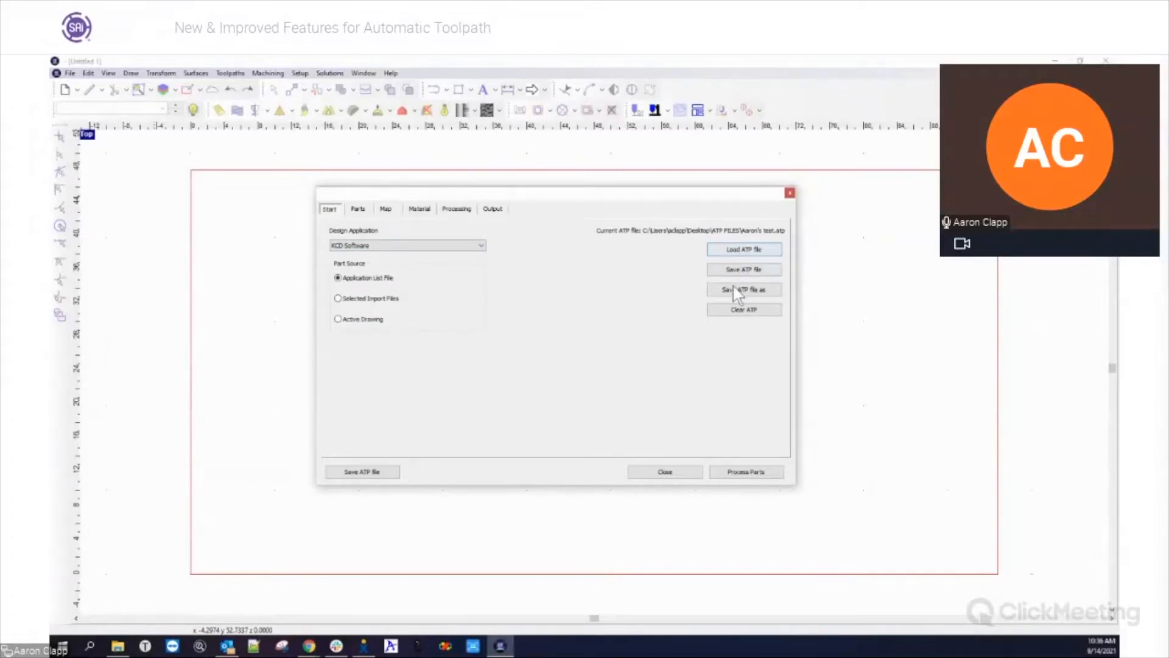
click(726, 252)
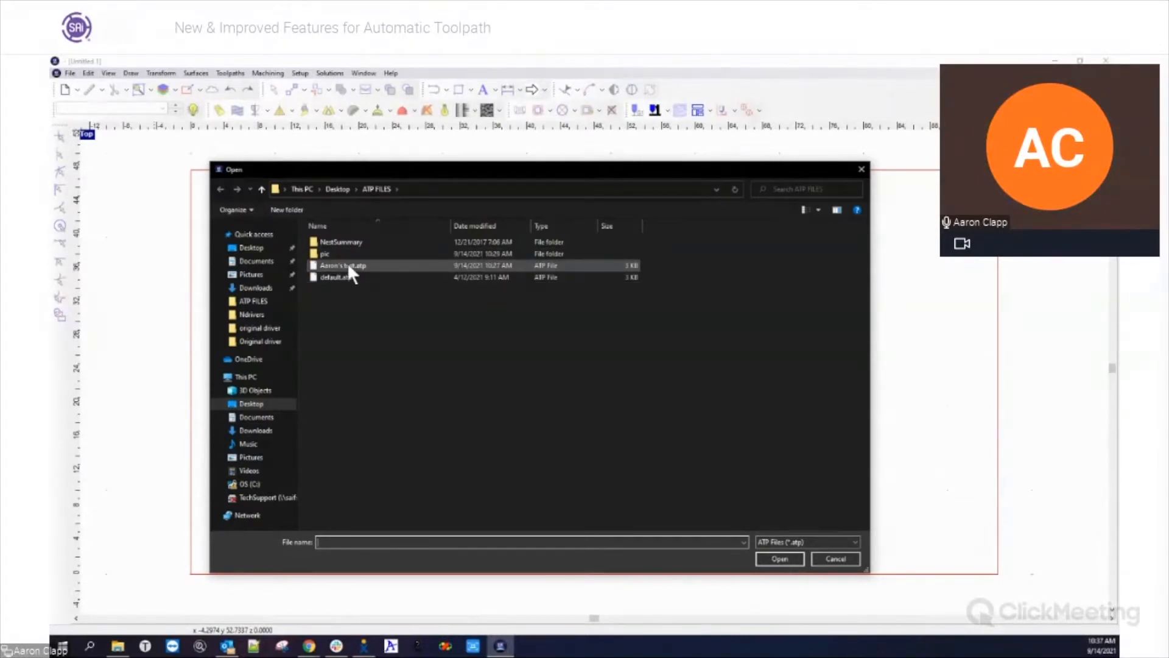
click(835, 558)
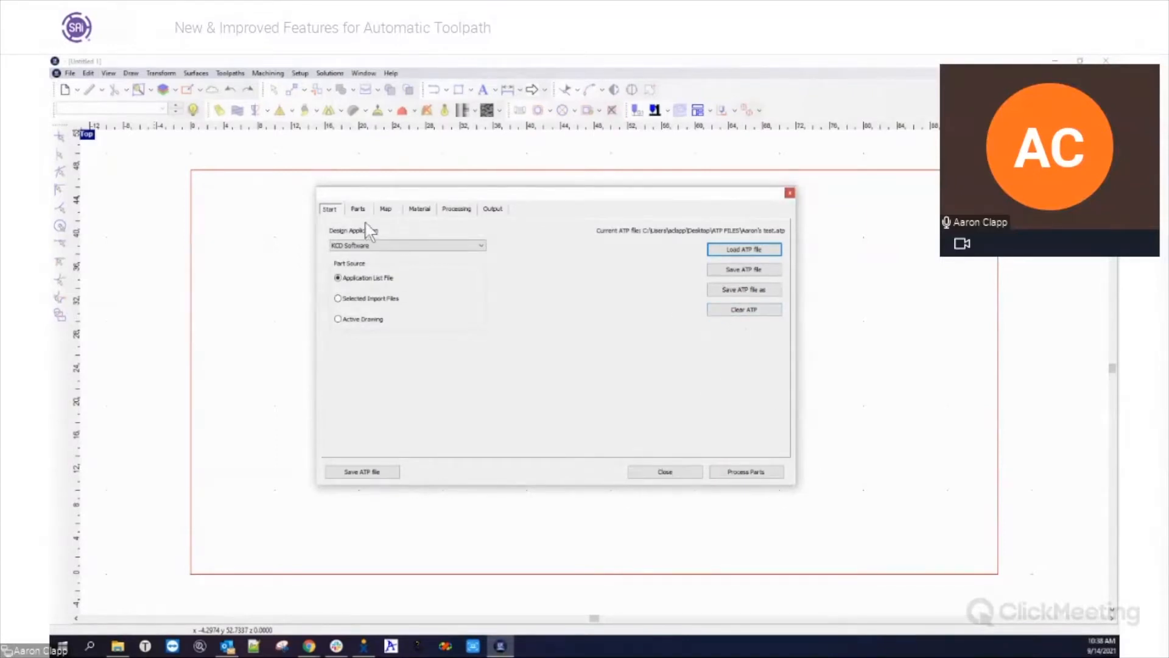
- Try the Selected Import Files part source and pick the DXF files from Btm 23.115x14.5 through Bulk Shift 13.99x23.99 RH, cancelling the import
click(359, 210)
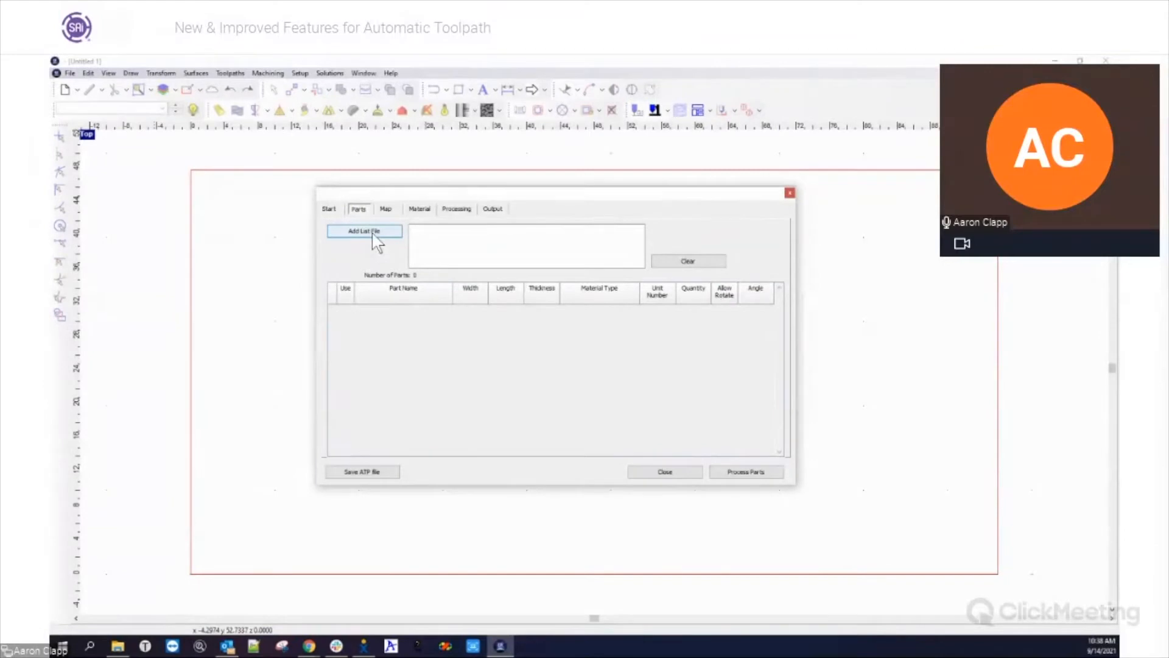
click(331, 209)
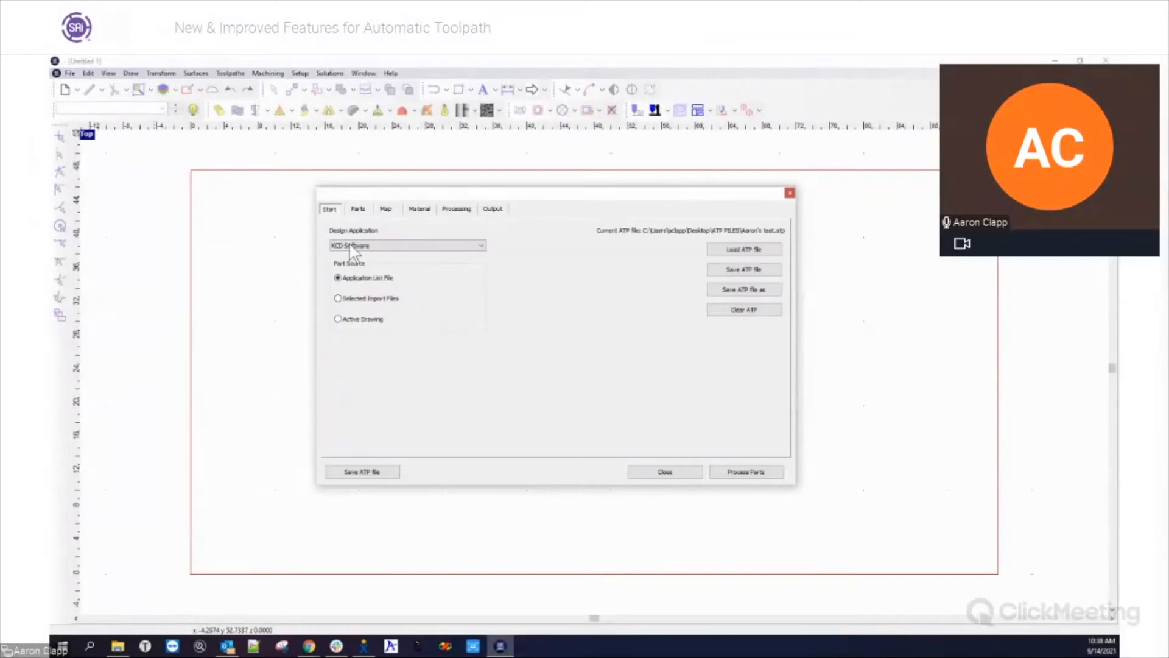
click(361, 297)
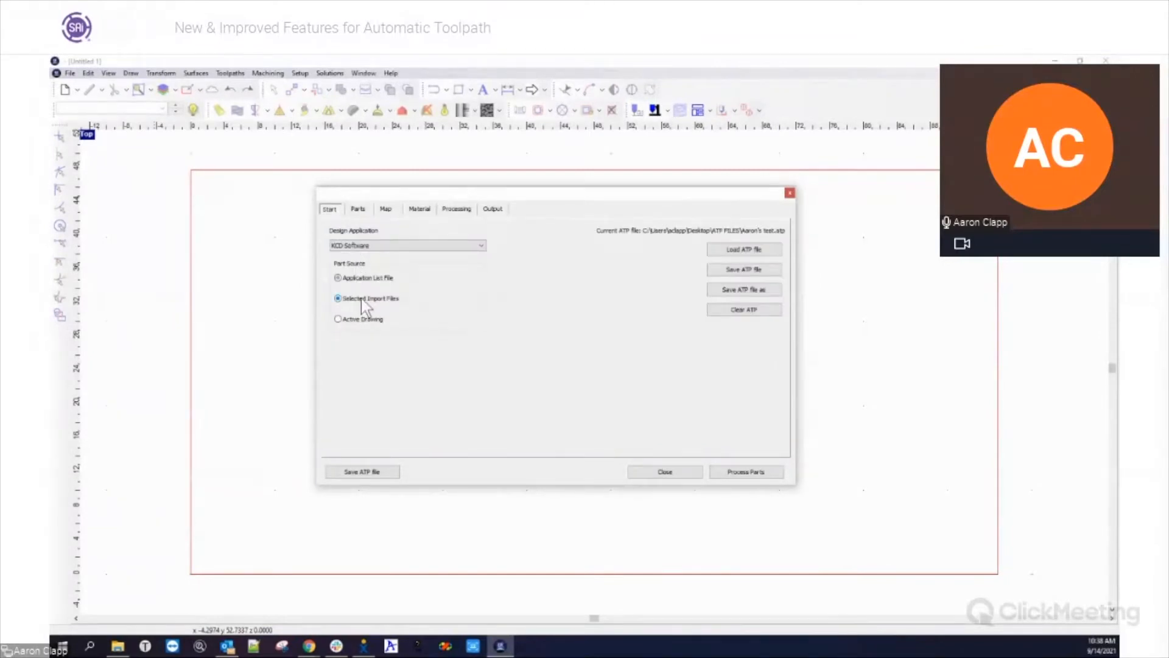
click(358, 210)
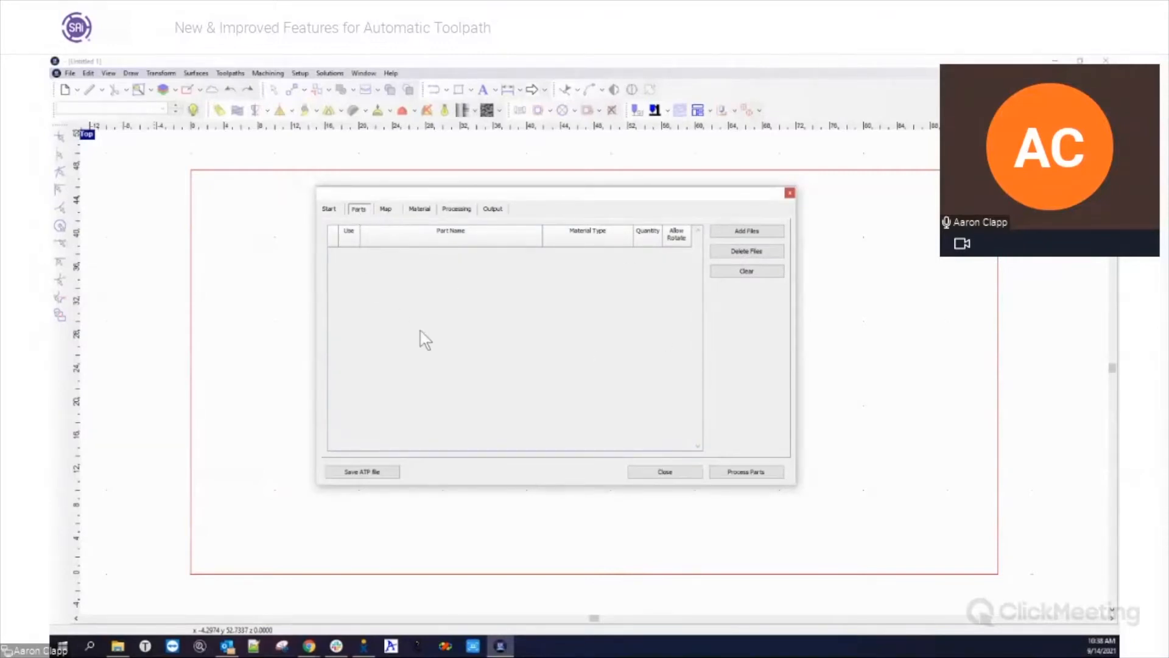
click(756, 233)
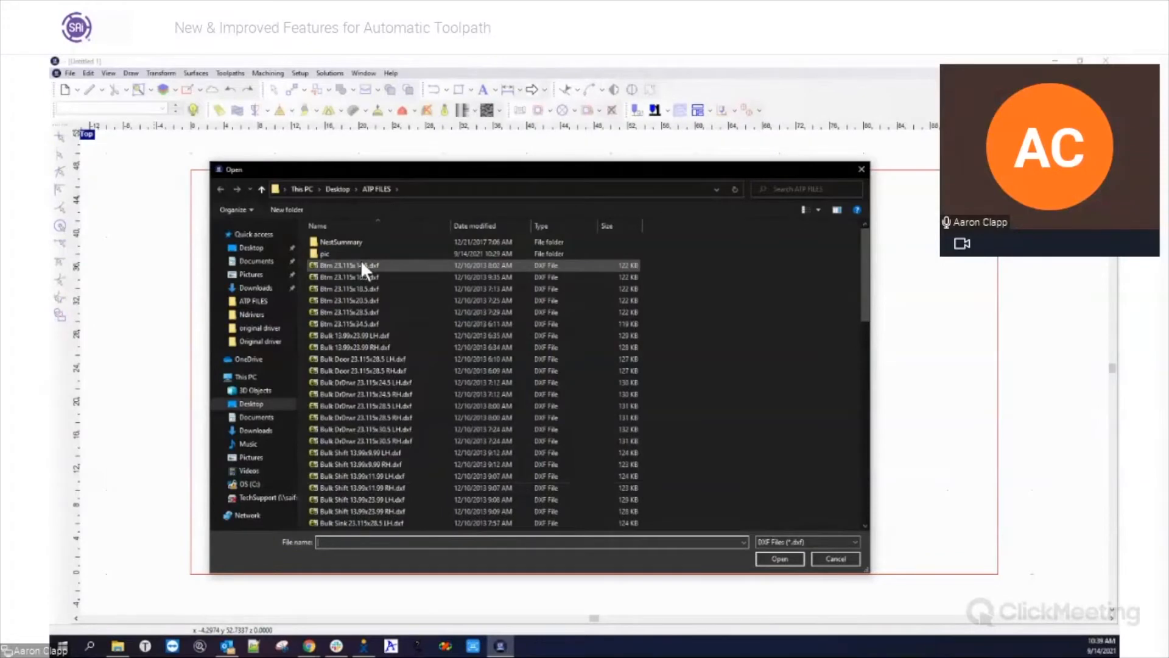
click(361, 265)
shift+click(382, 511)
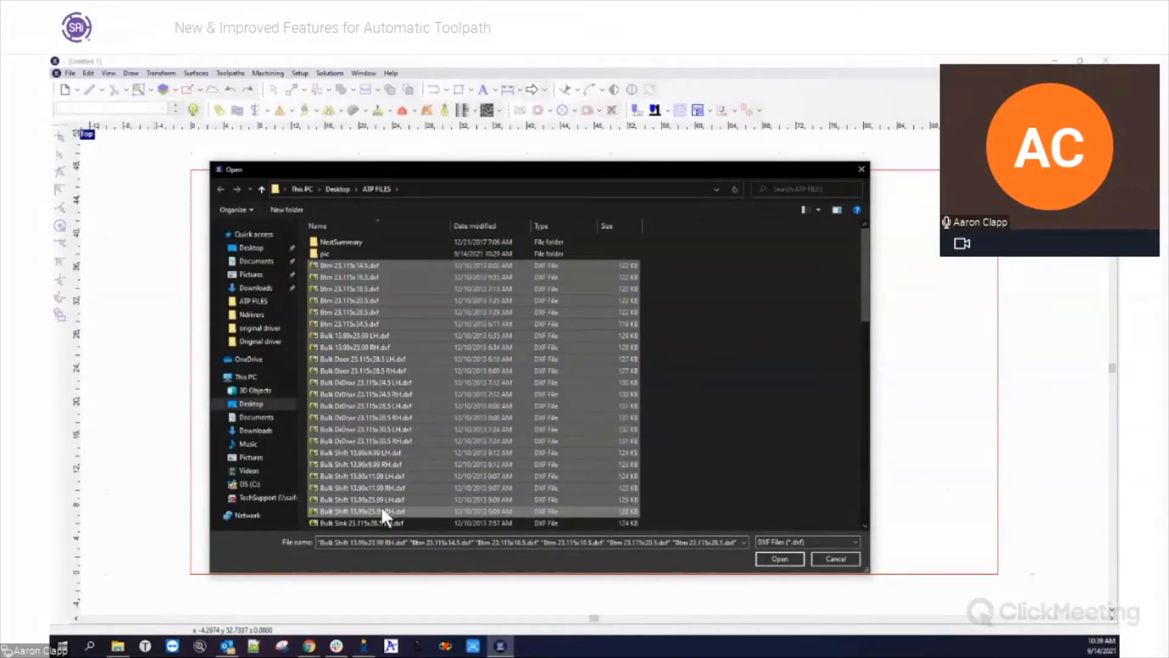
click(860, 168)
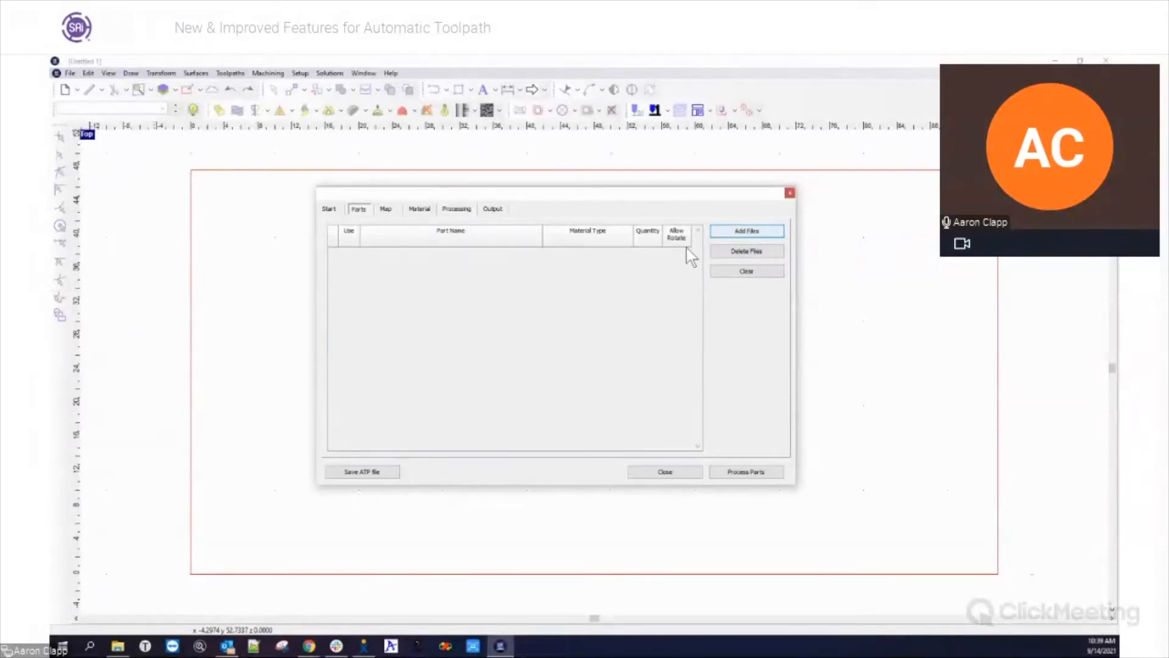
- Set the part source to Application List File, keeping KCD Software as the design application, and open the parts settings
click(331, 210)
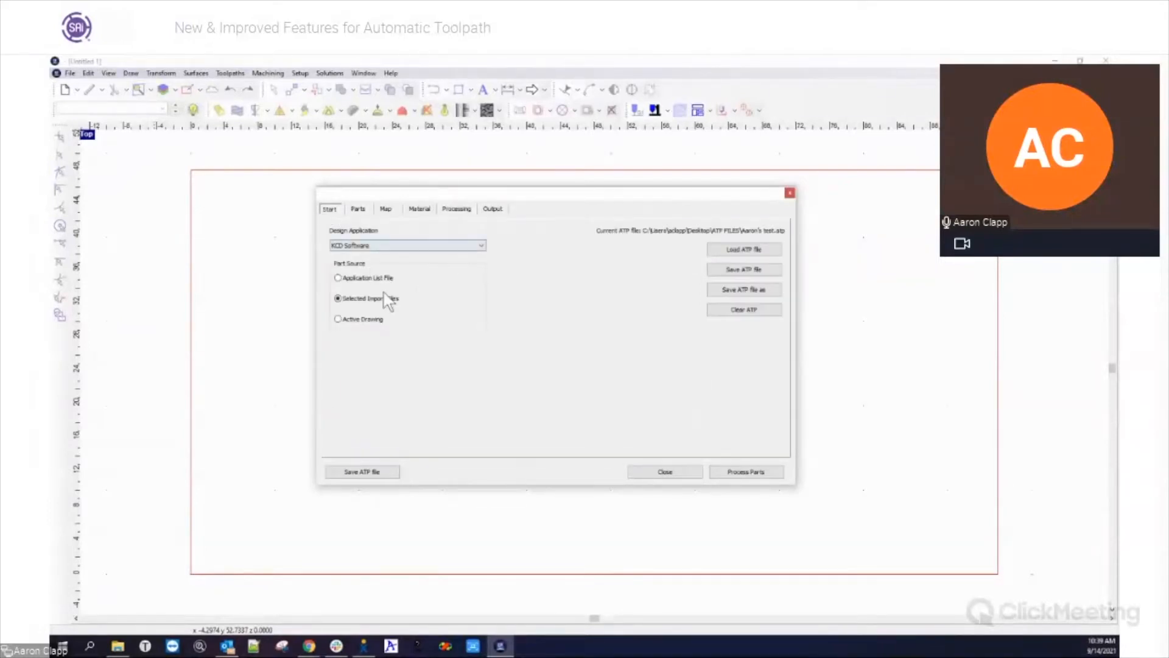
click(431, 246)
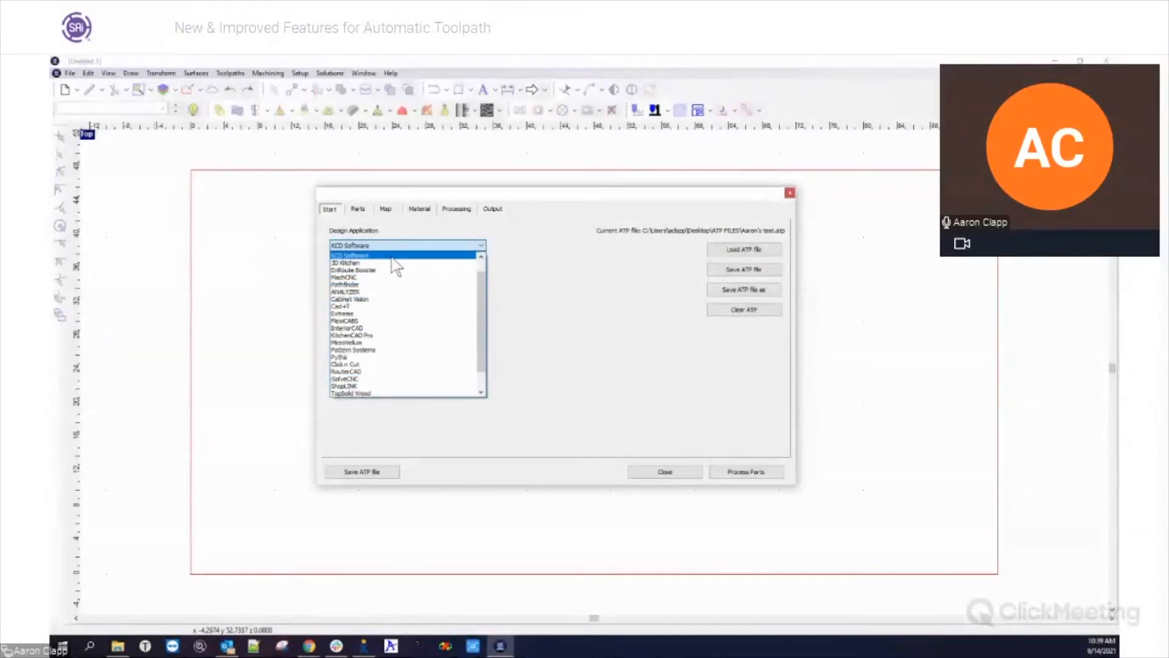
click(597, 294)
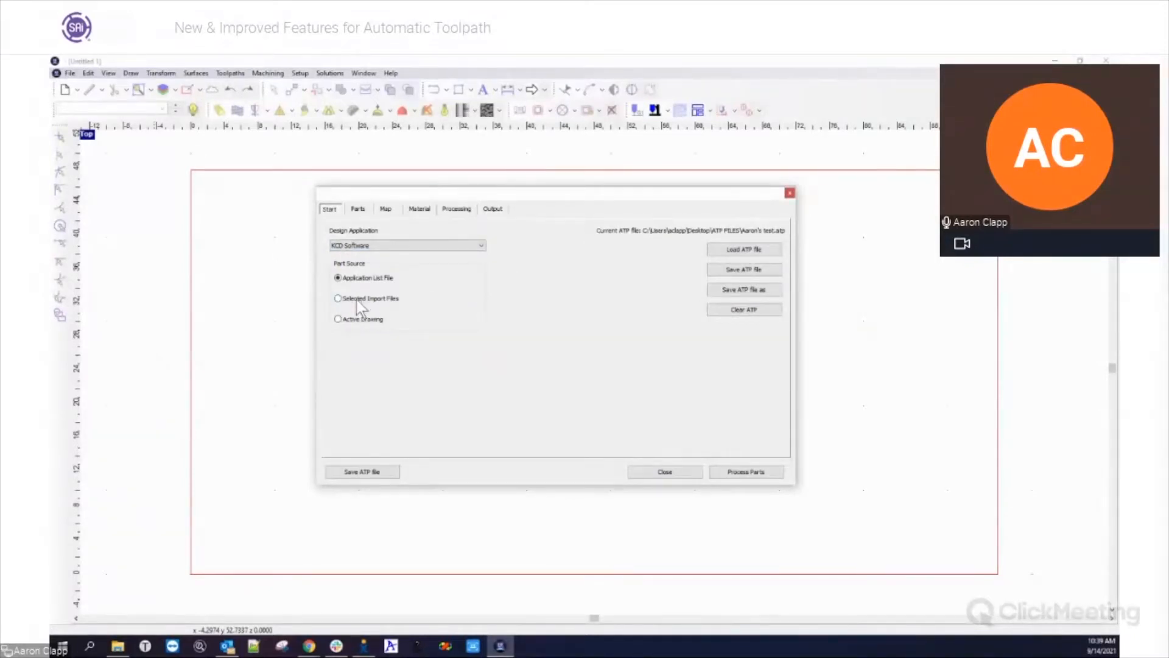
click(358, 209)
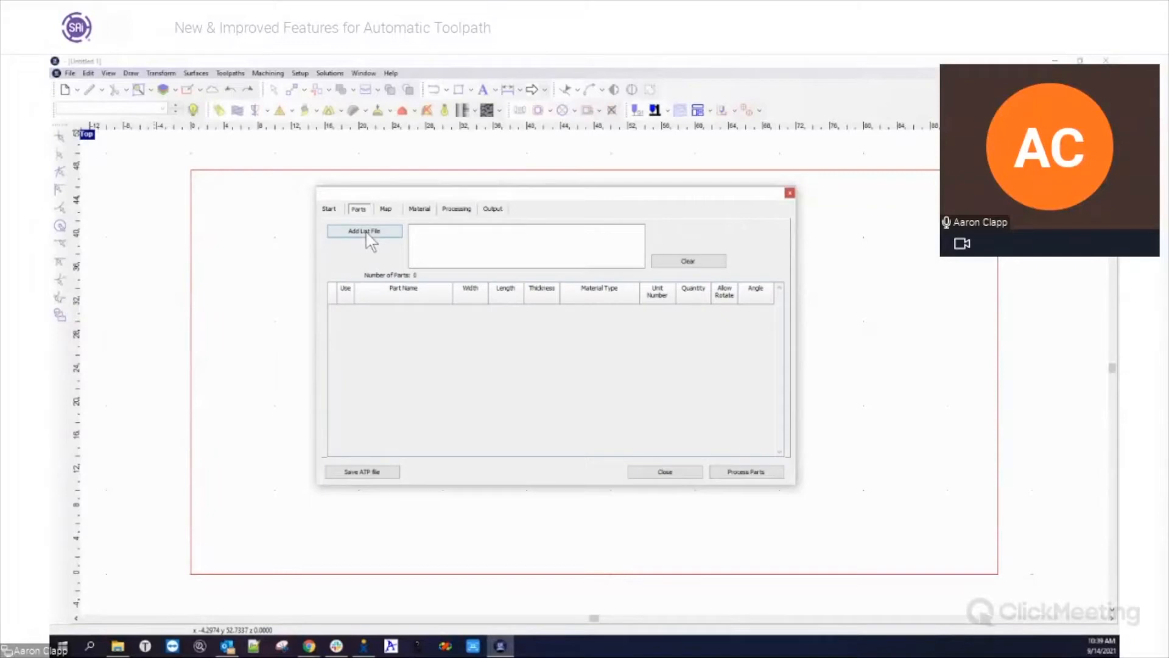
- Add the list file 0.75_White_Mel - Copy.txt from the ATP FILES folder and look through the imported parts
click(367, 234)
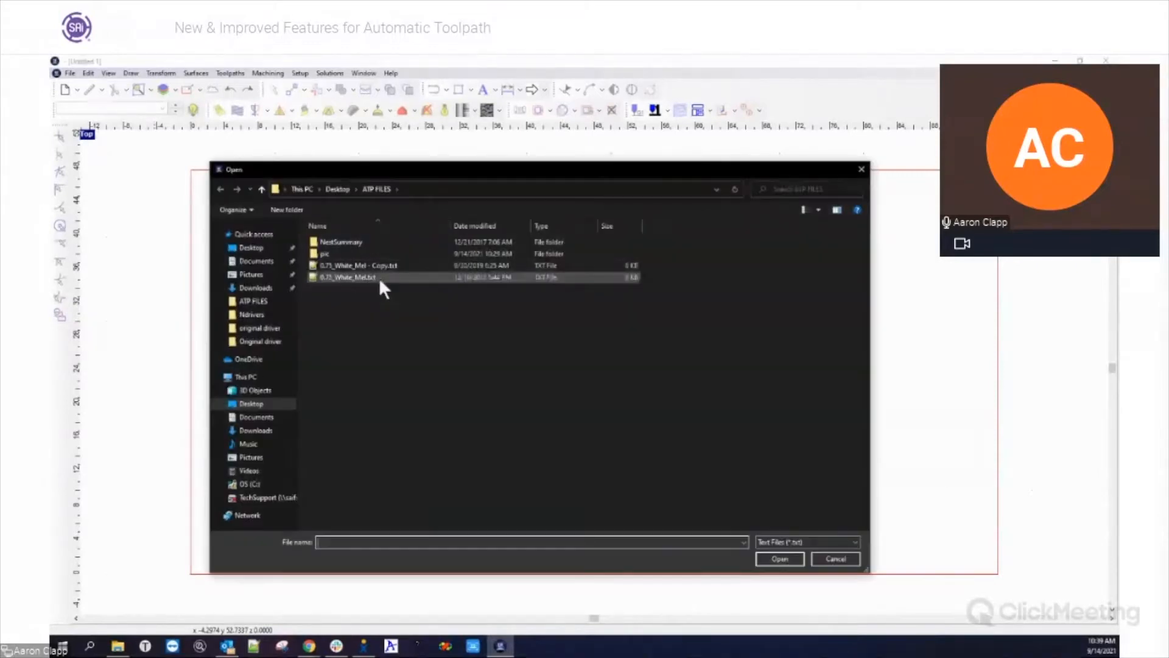
click(368, 265)
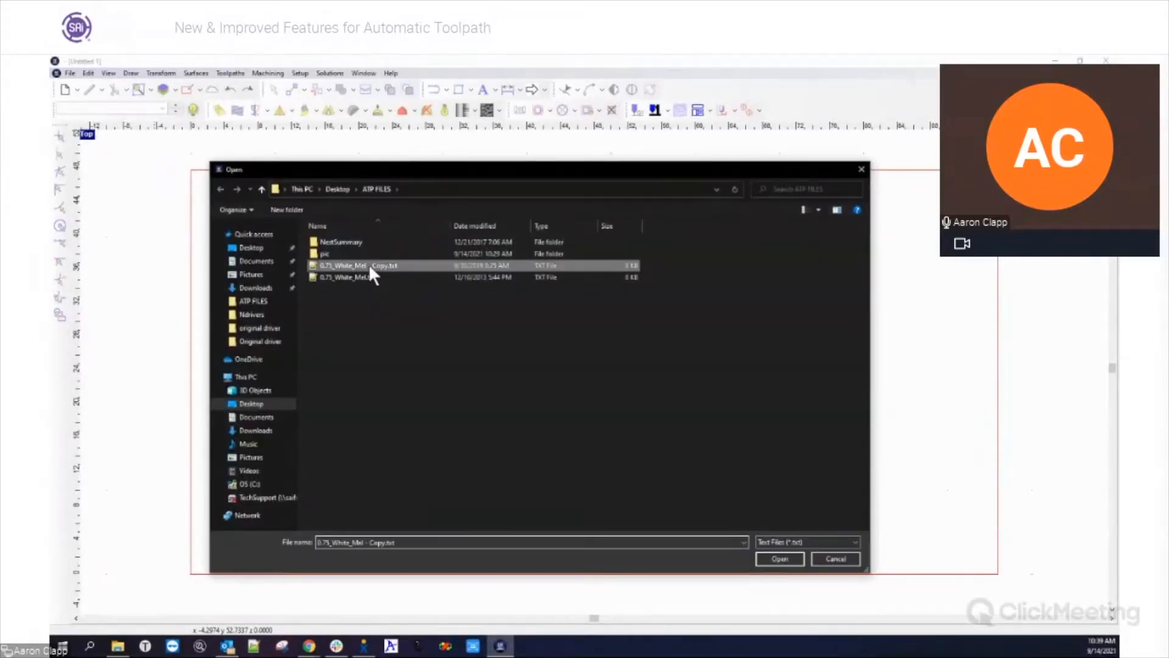
click(778, 558)
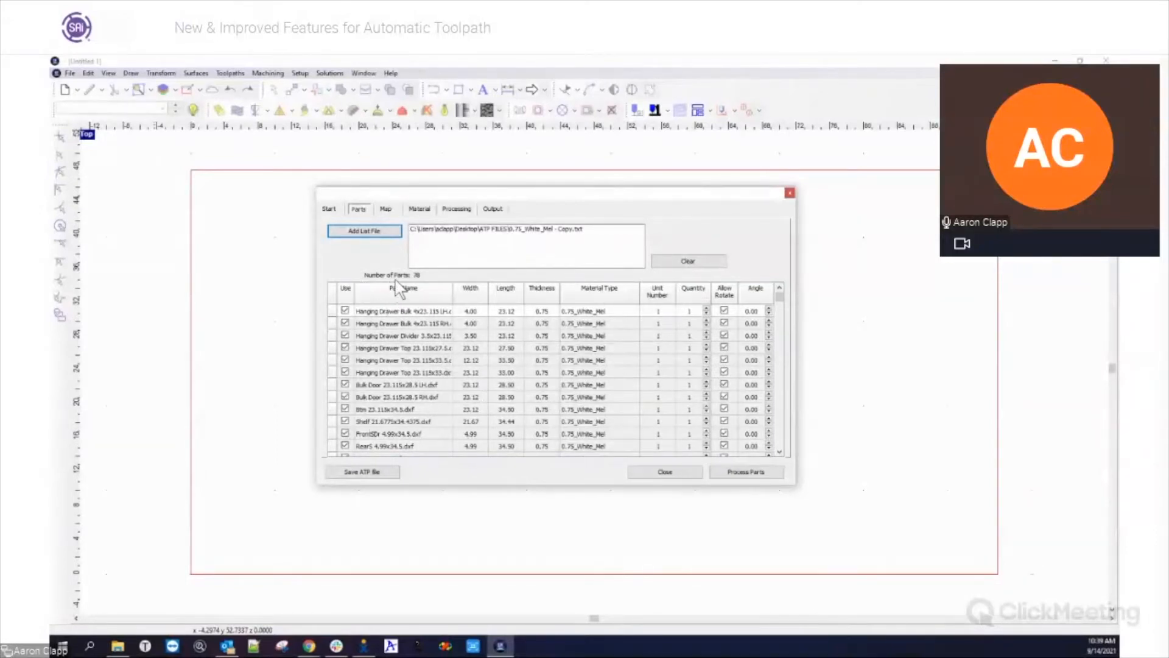
scroll(416, 314, down, 4)
scroll(415, 310, down, 5)
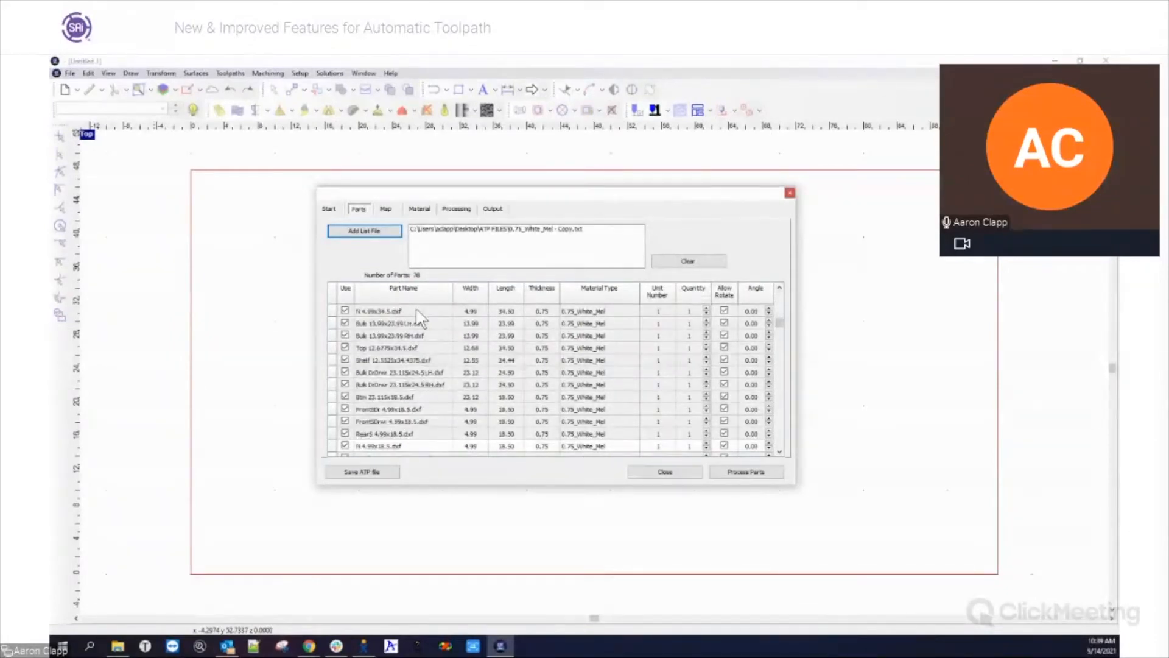
scroll(436, 343, up, 2)
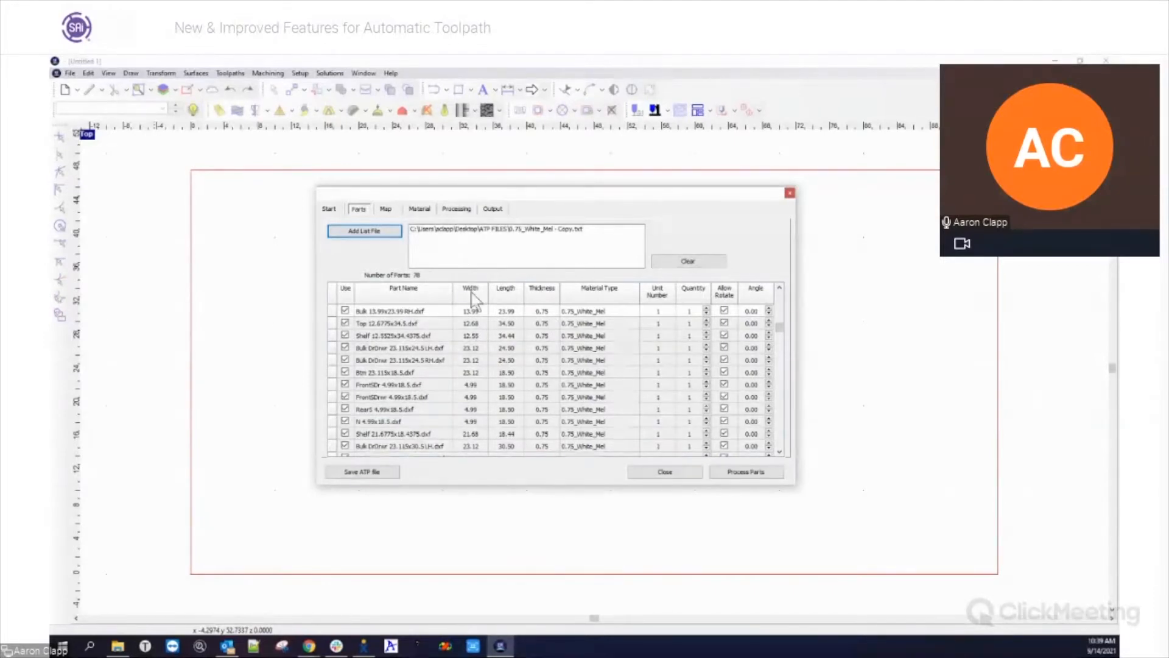
scroll(521, 363, up, 3)
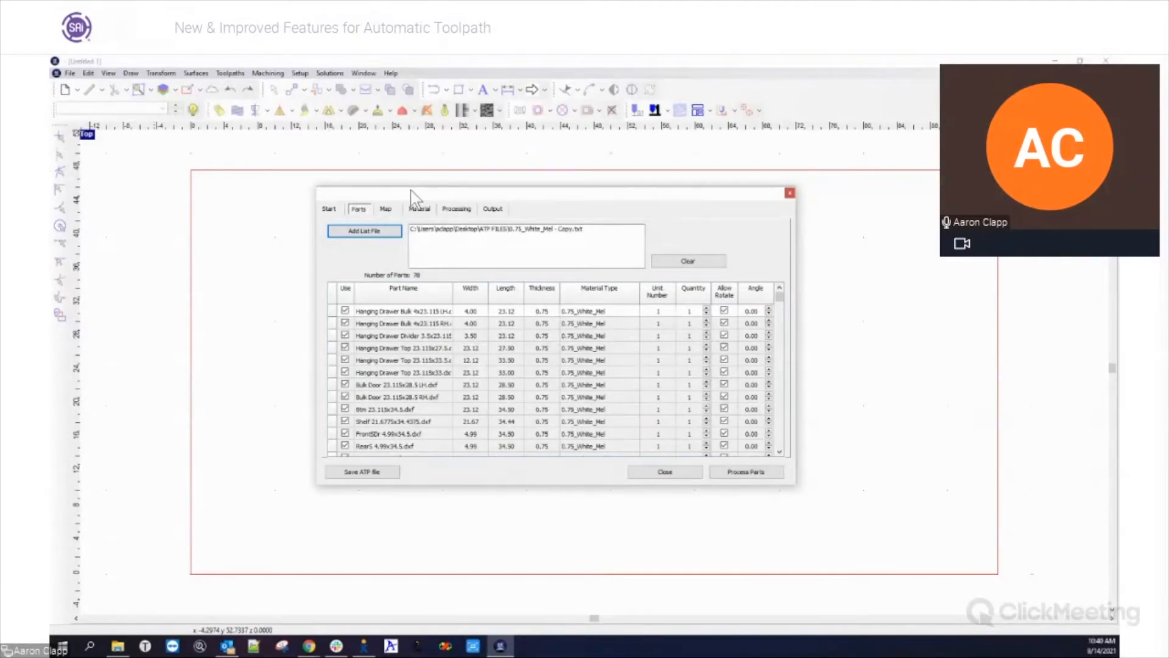
- Review the layer map and the toolpath strategies available for the CUT2PASS layer without changing its assignment
click(385, 208)
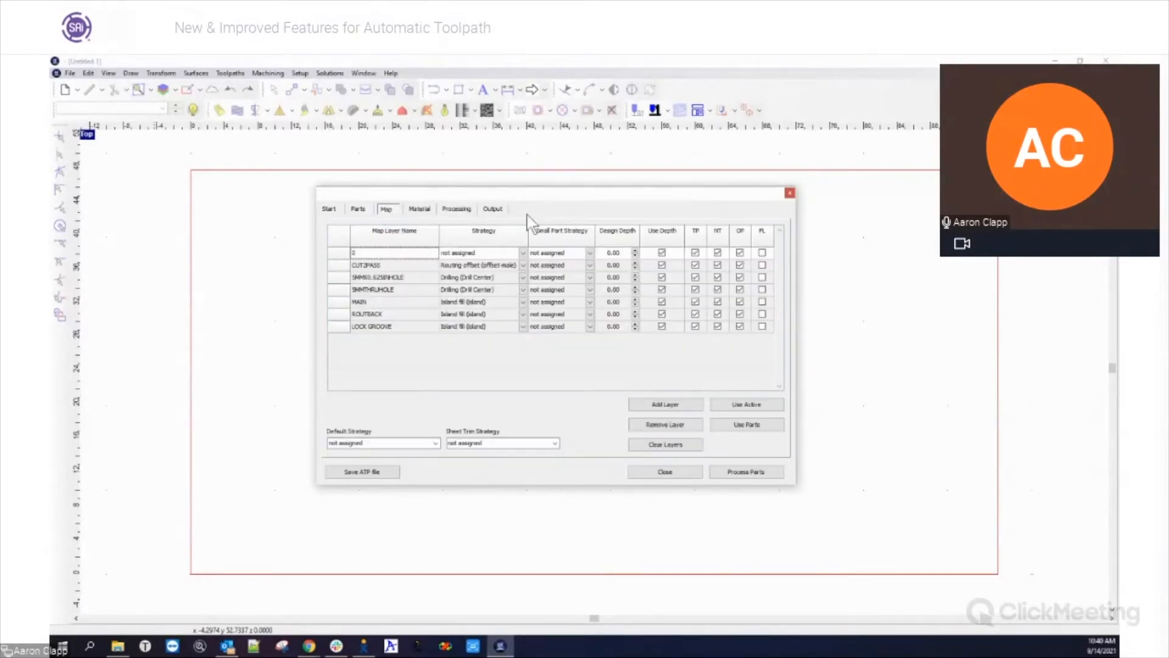
drag(543, 196, 565, 192)
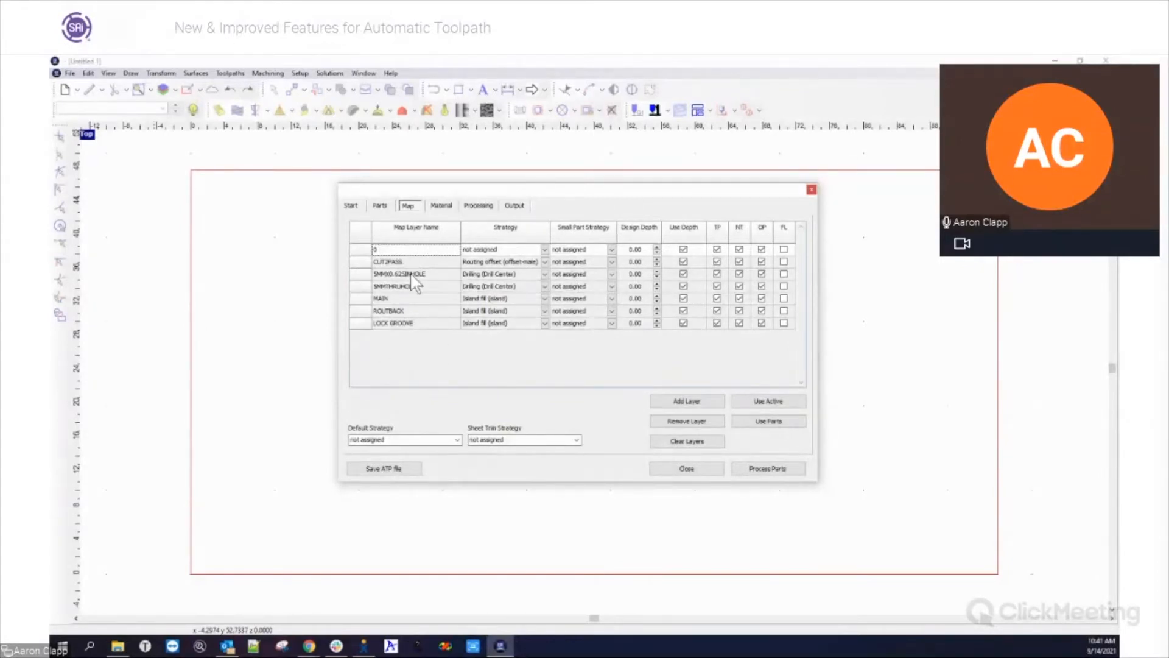
click(545, 262)
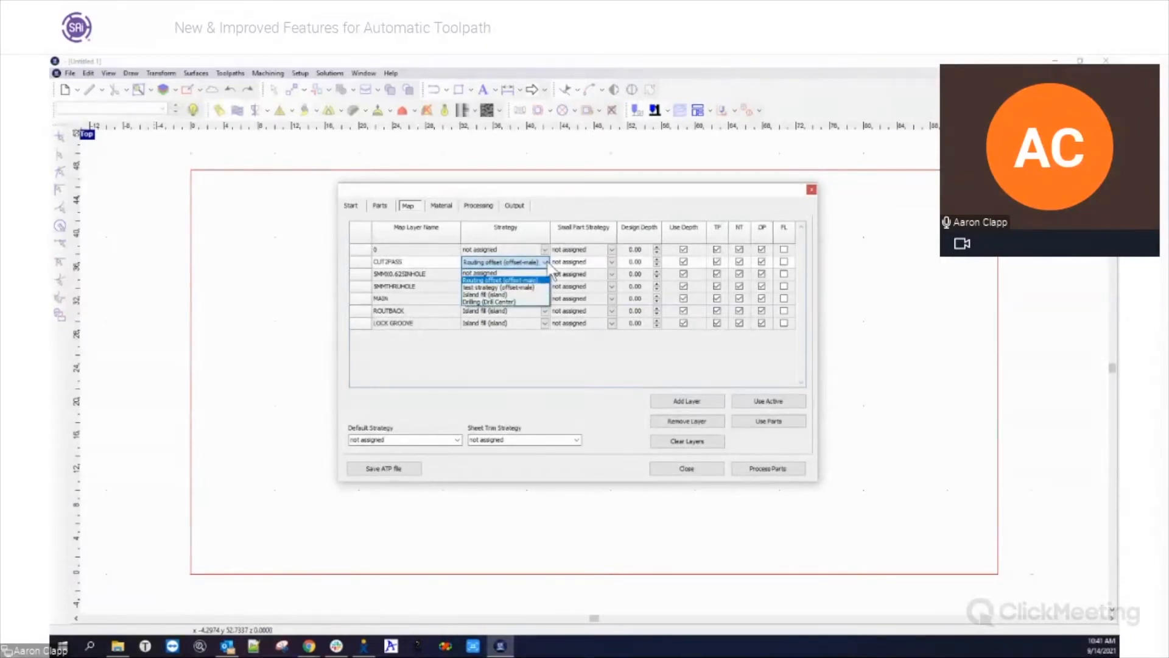
click(547, 262)
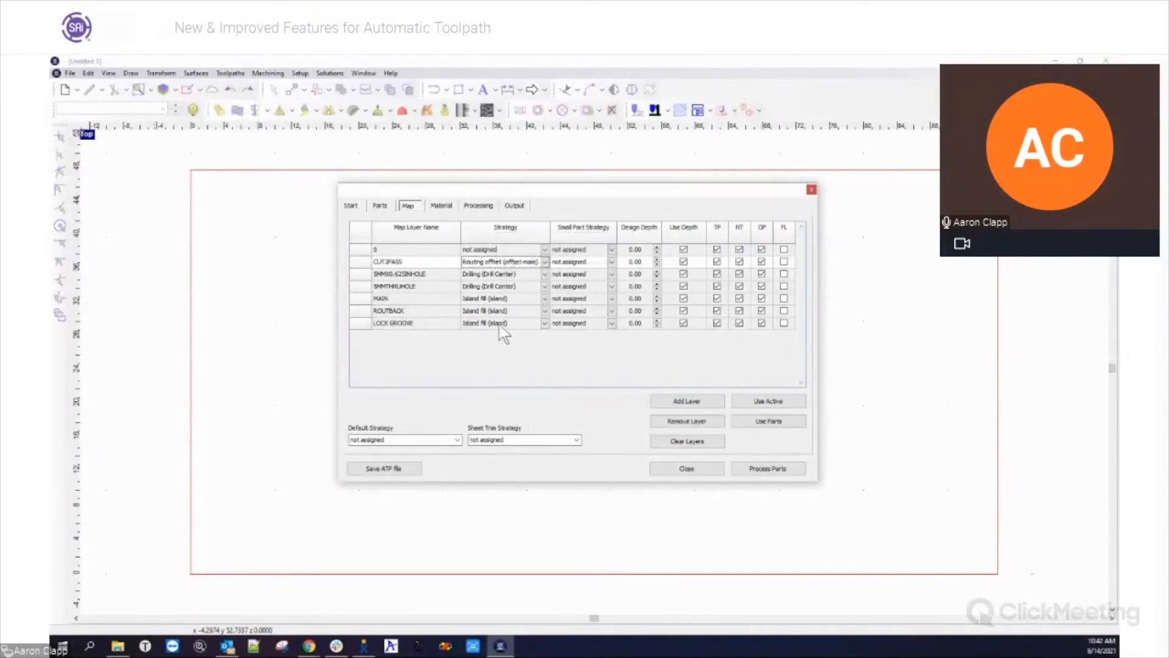
- Move the 0.75_White_Mel material above Default in the material list
click(440, 206)
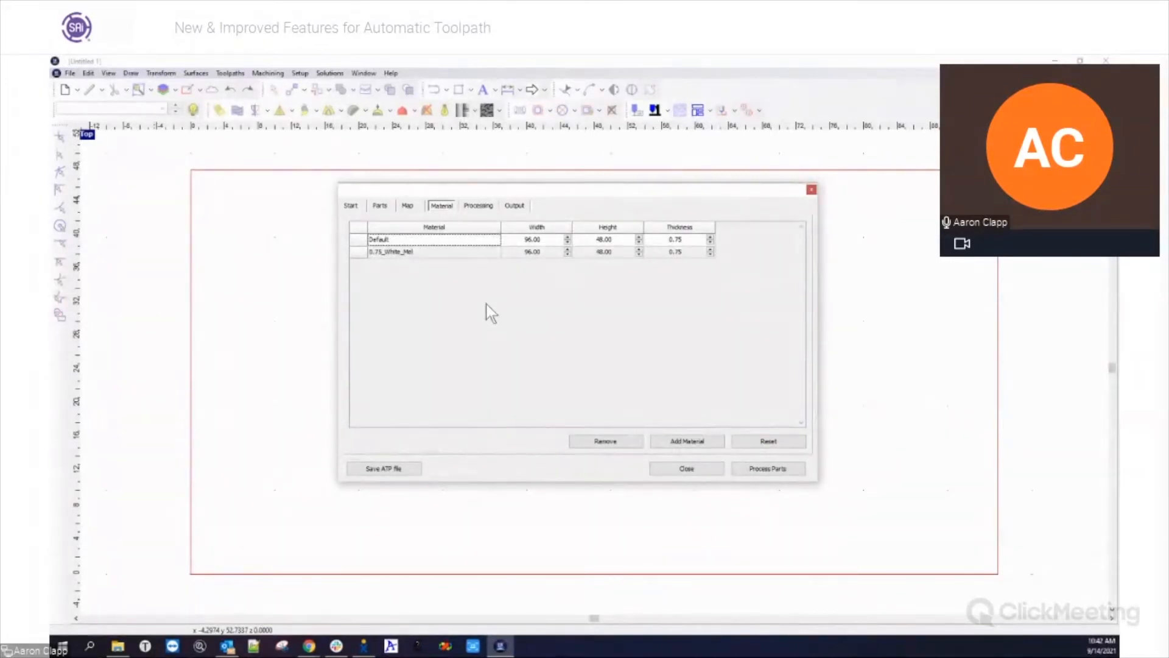
double_click(372, 241)
click(466, 239)
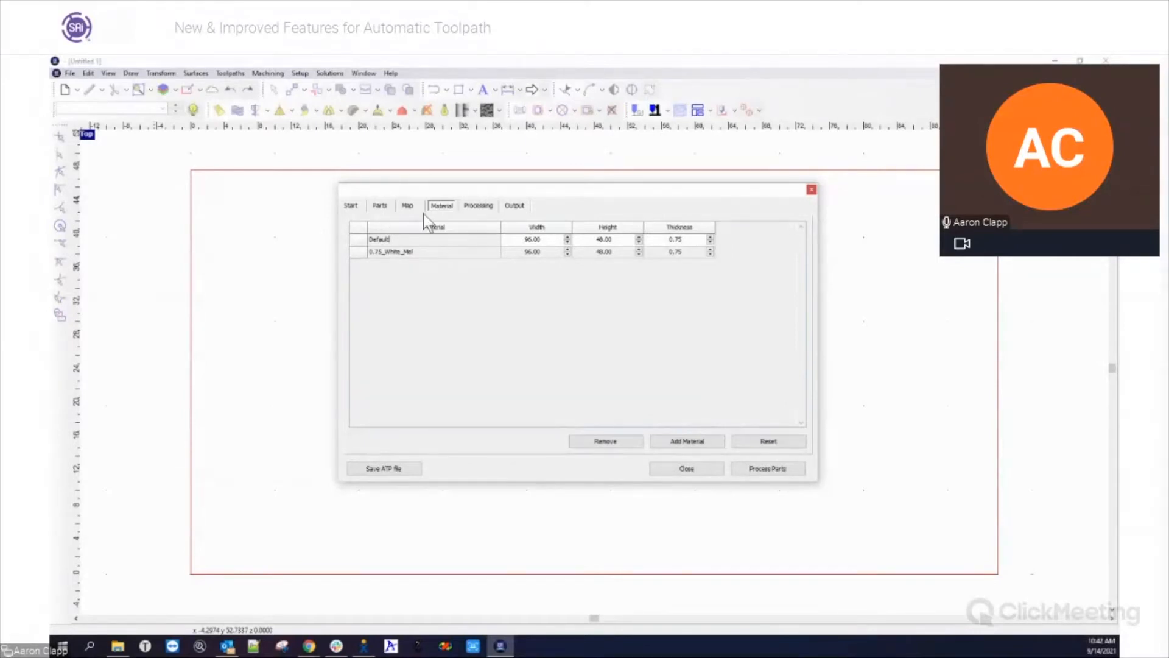
click(414, 251)
click(436, 250)
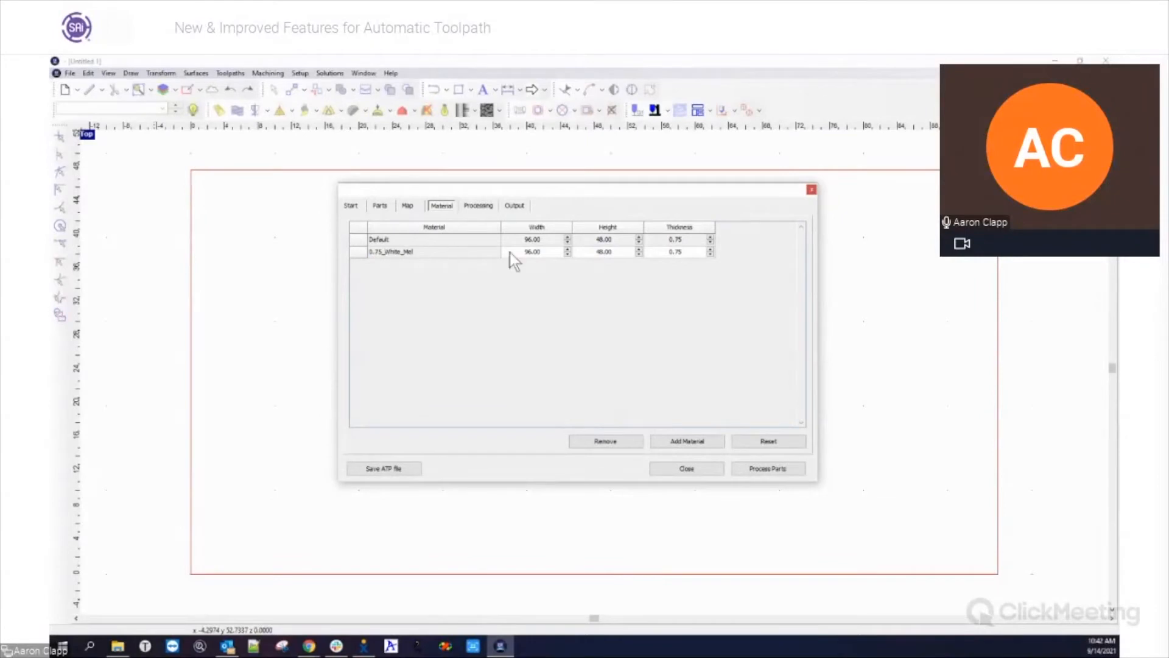
click(357, 253)
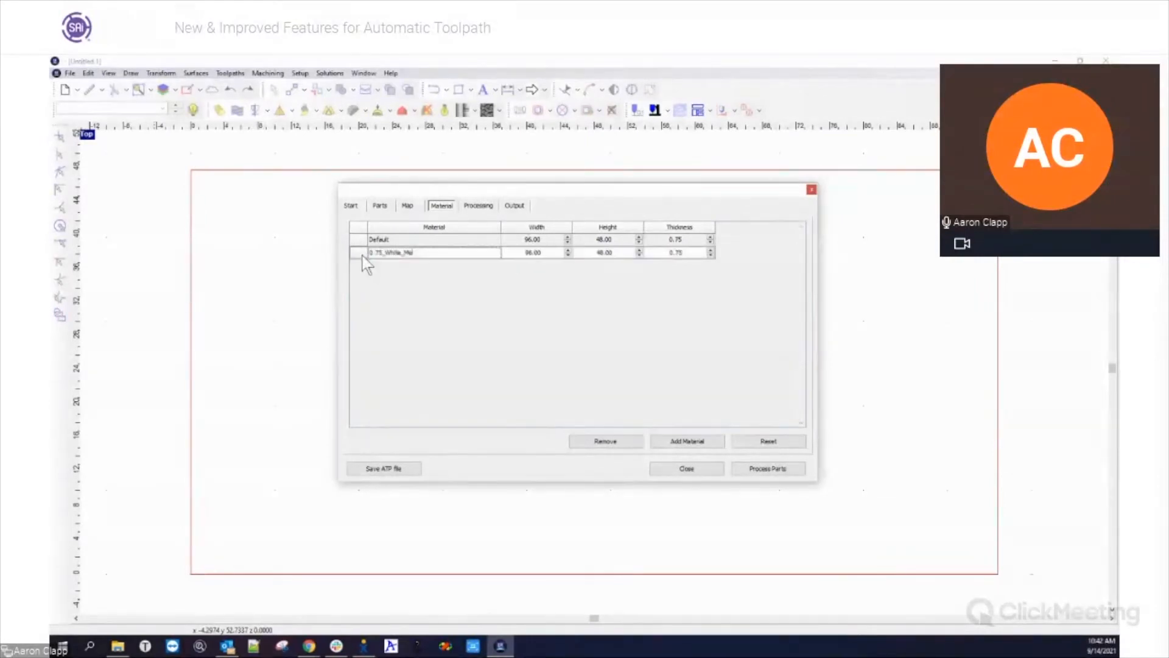
mouse_move(358, 252)
mouse_down()
mouse_move(357, 240)
mouse_move(362, 256)
mouse_up()
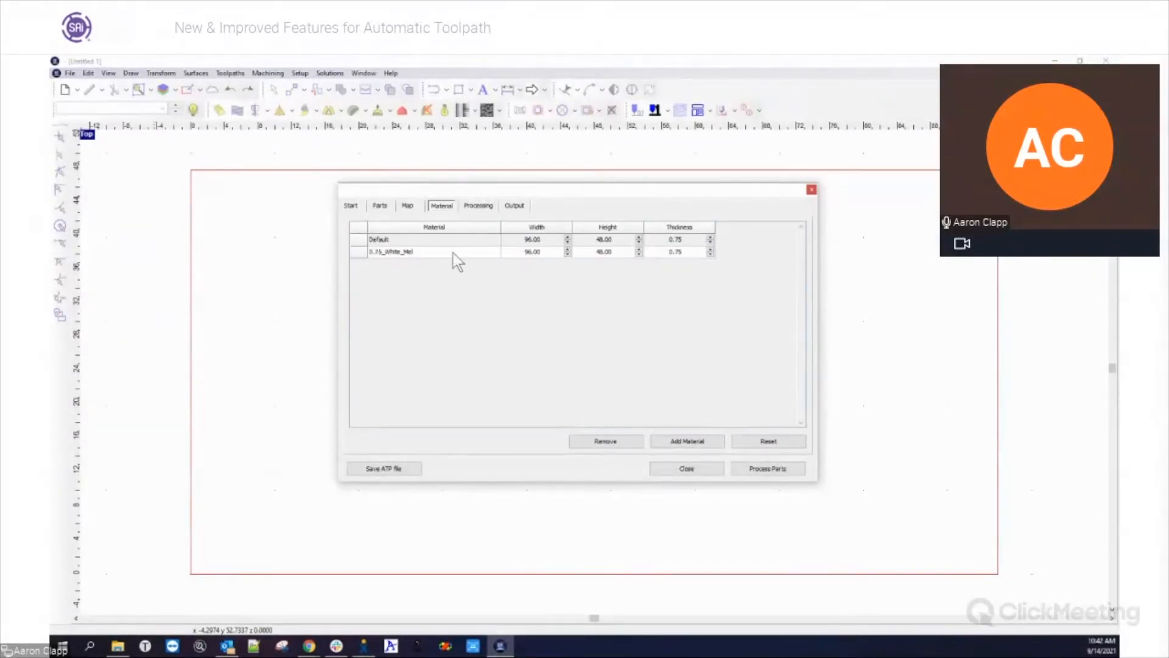
drag(358, 253, 360, 243)
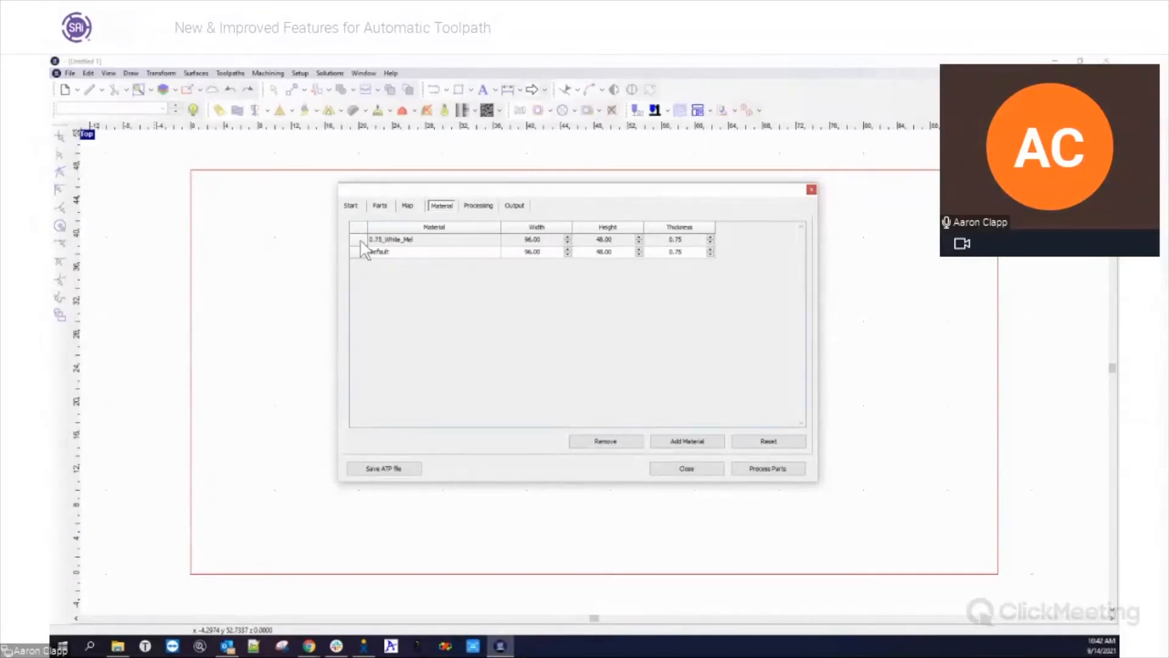
- Try adding a new material entry to the material list, and remove that entry again
click(684, 443)
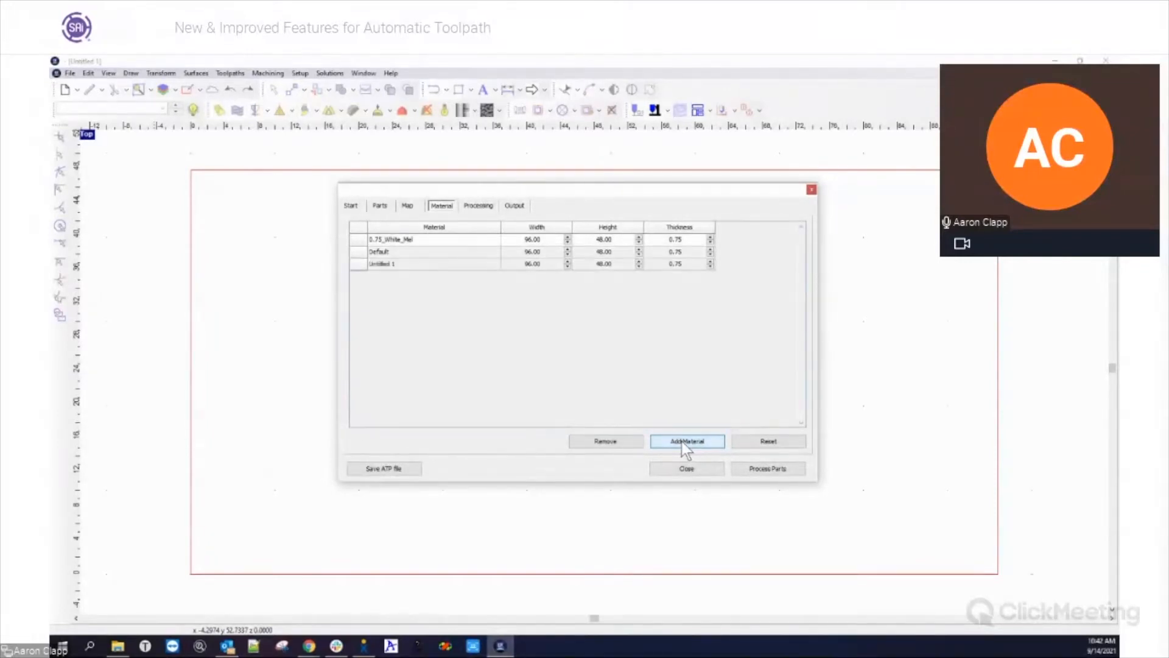
double_click(395, 253)
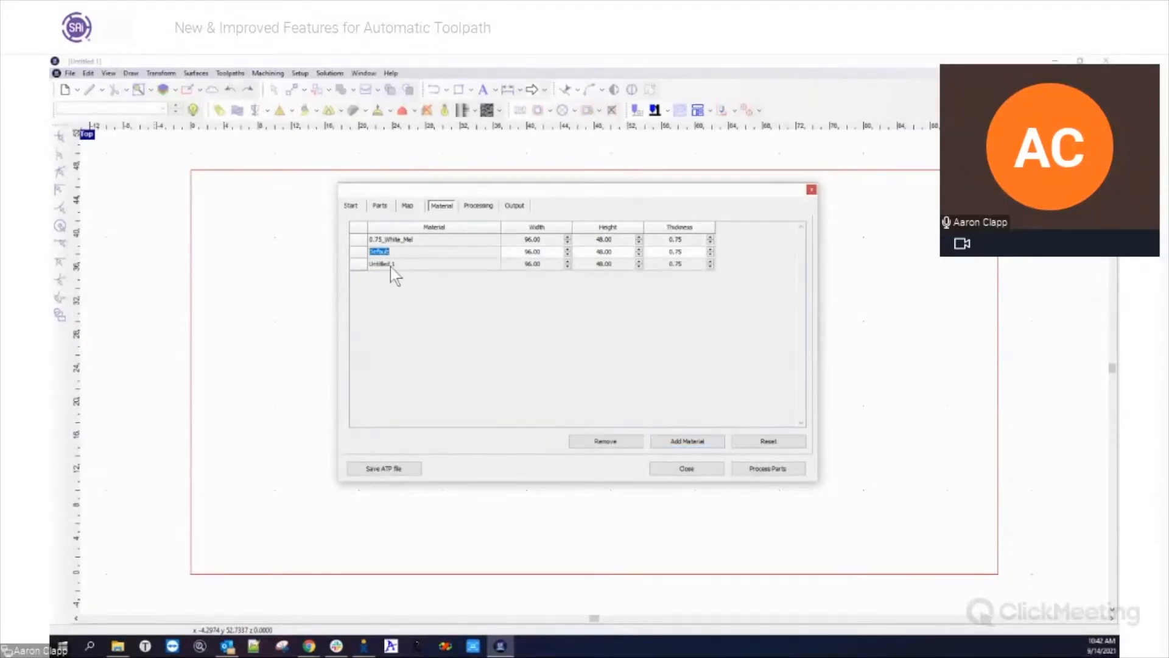
double_click(407, 264)
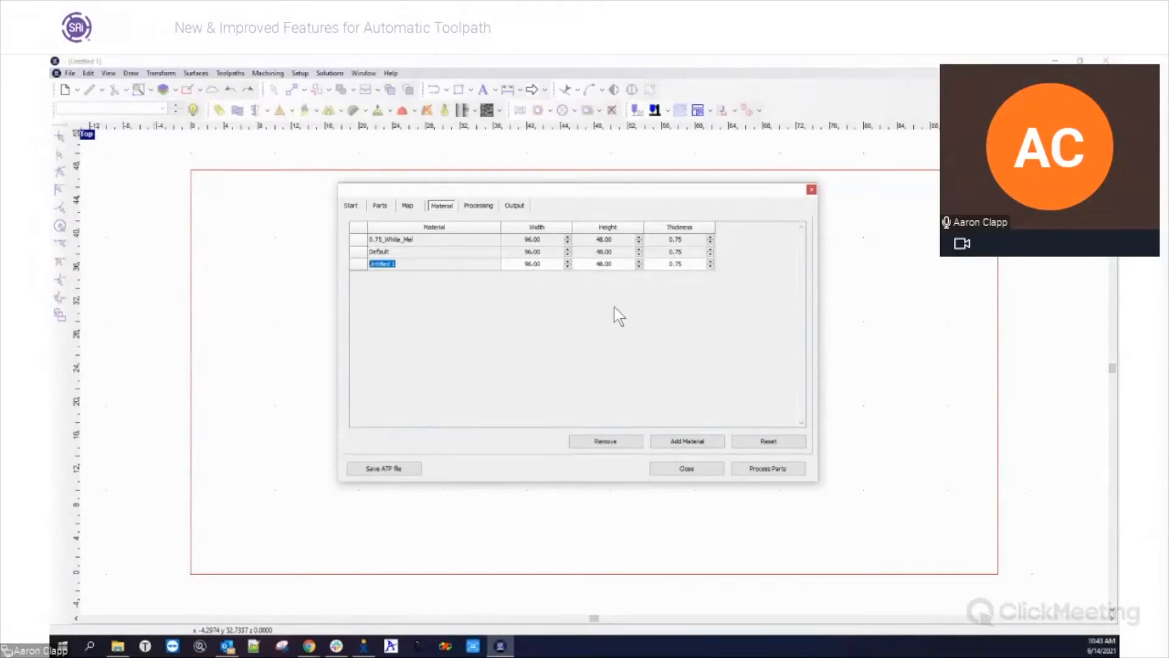
click(370, 264)
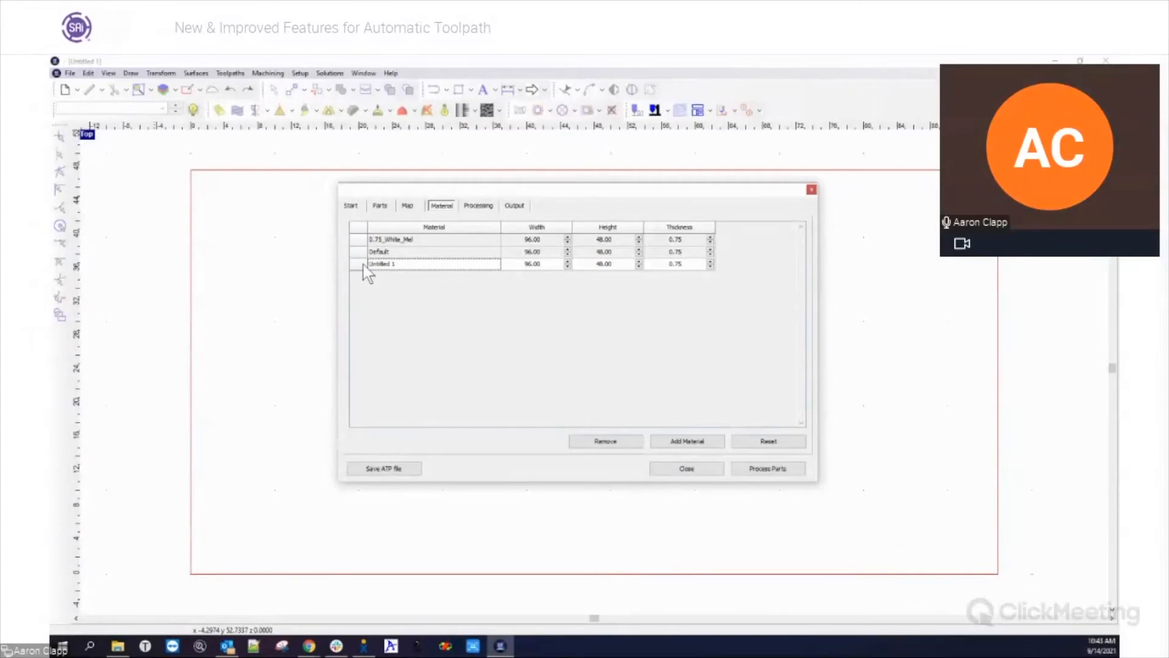
click(605, 442)
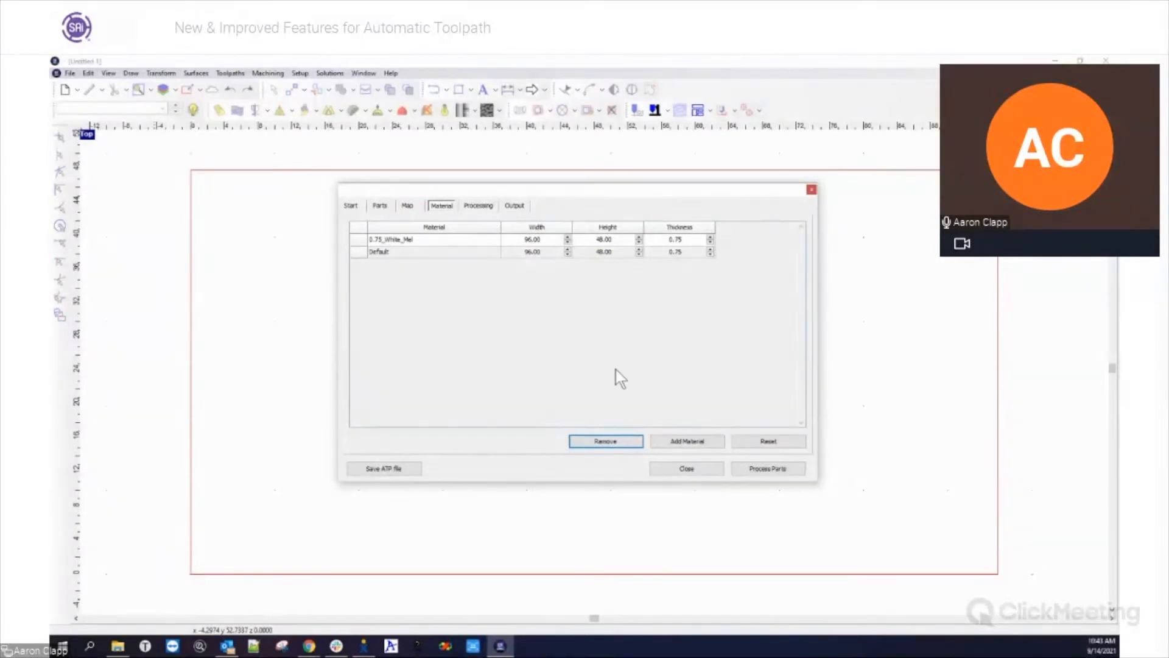
- Examine the nest method and angle step choices in the processing settings, keeping Standard and 180
click(480, 205)
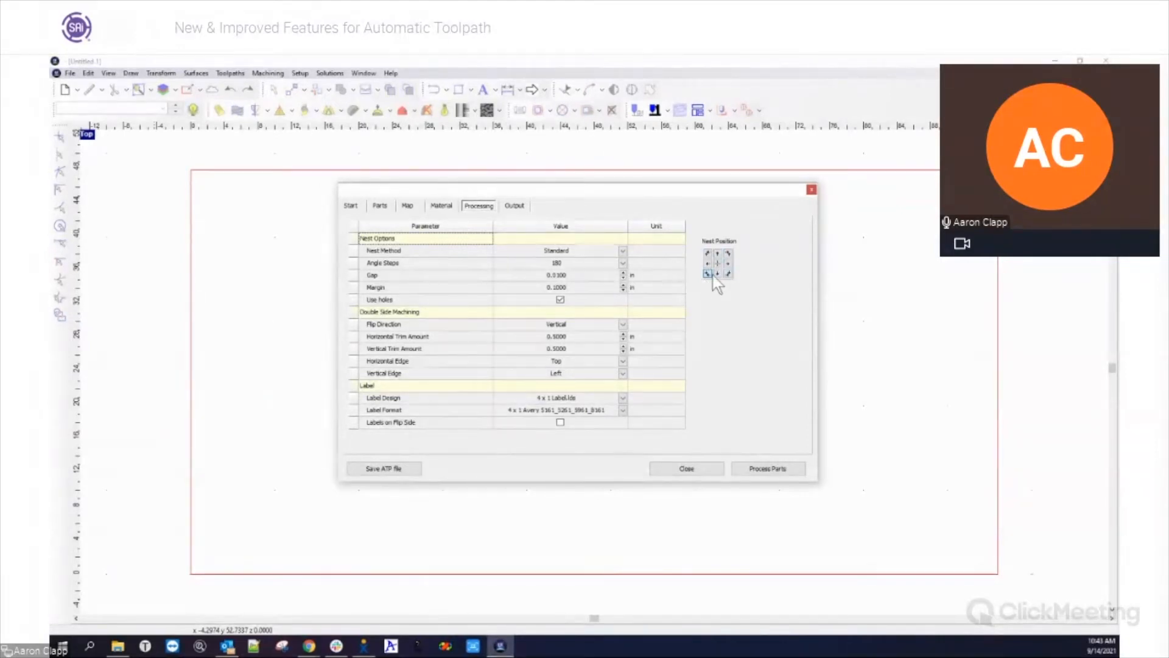
click(622, 251)
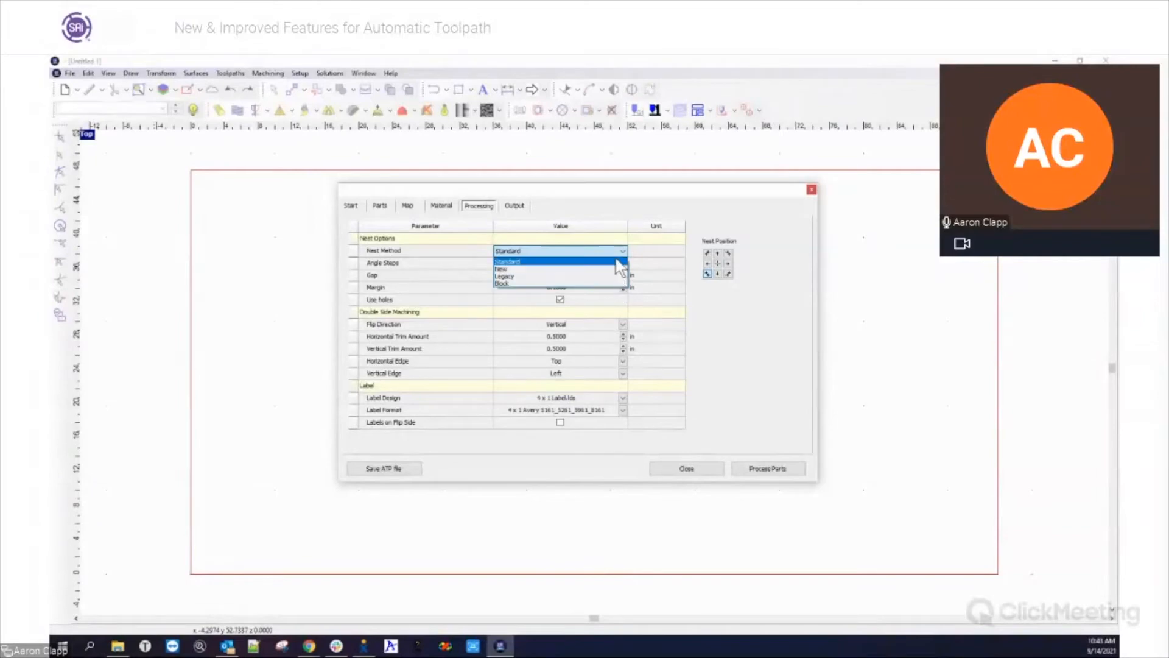
click(728, 297)
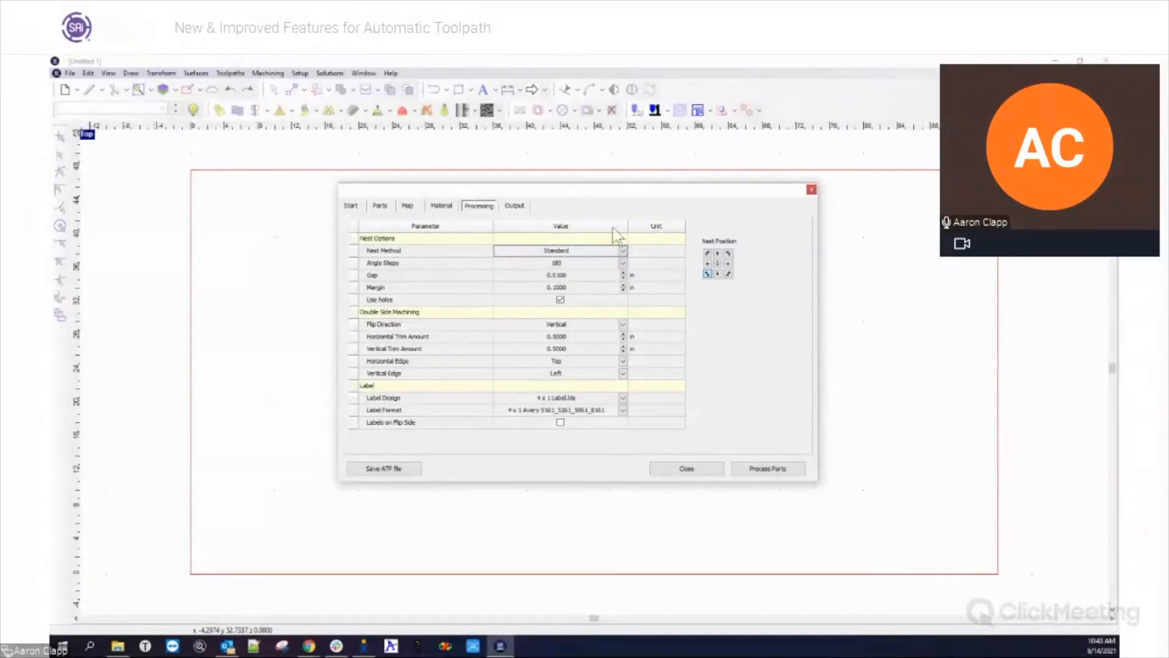
click(622, 263)
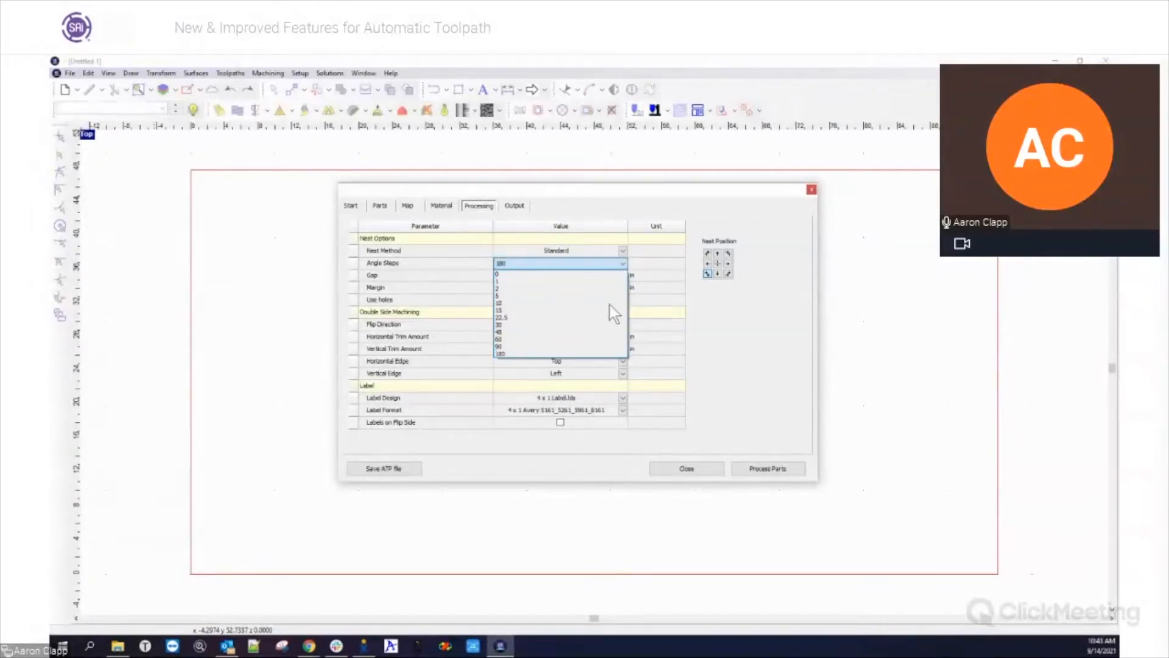
click(770, 321)
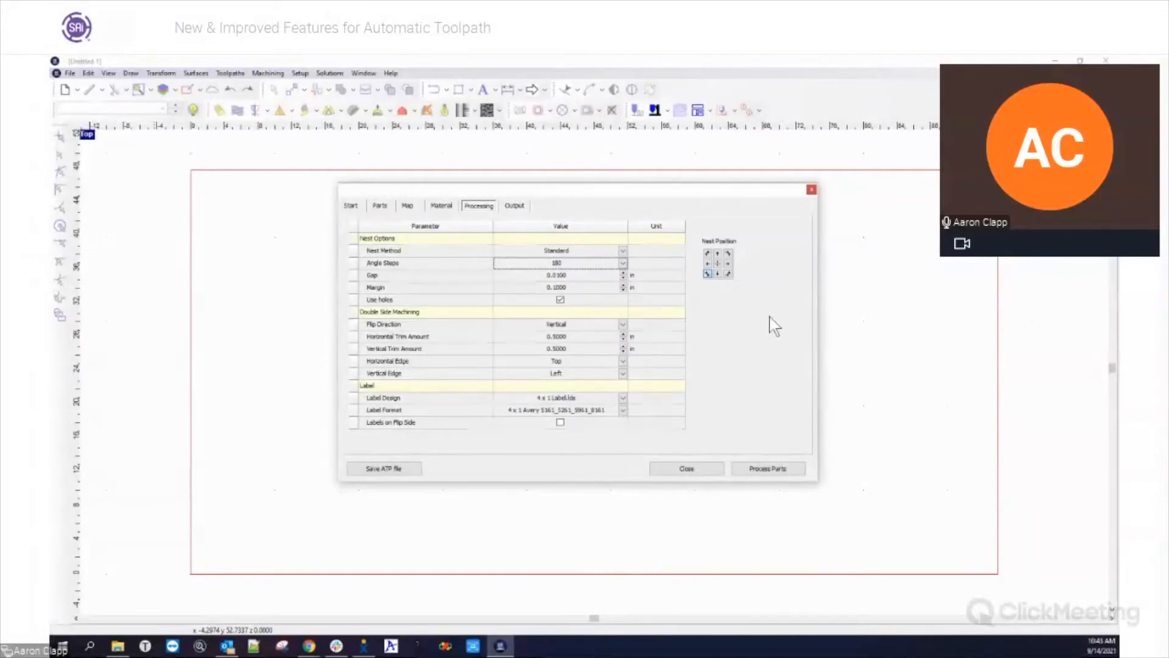
click(624, 264)
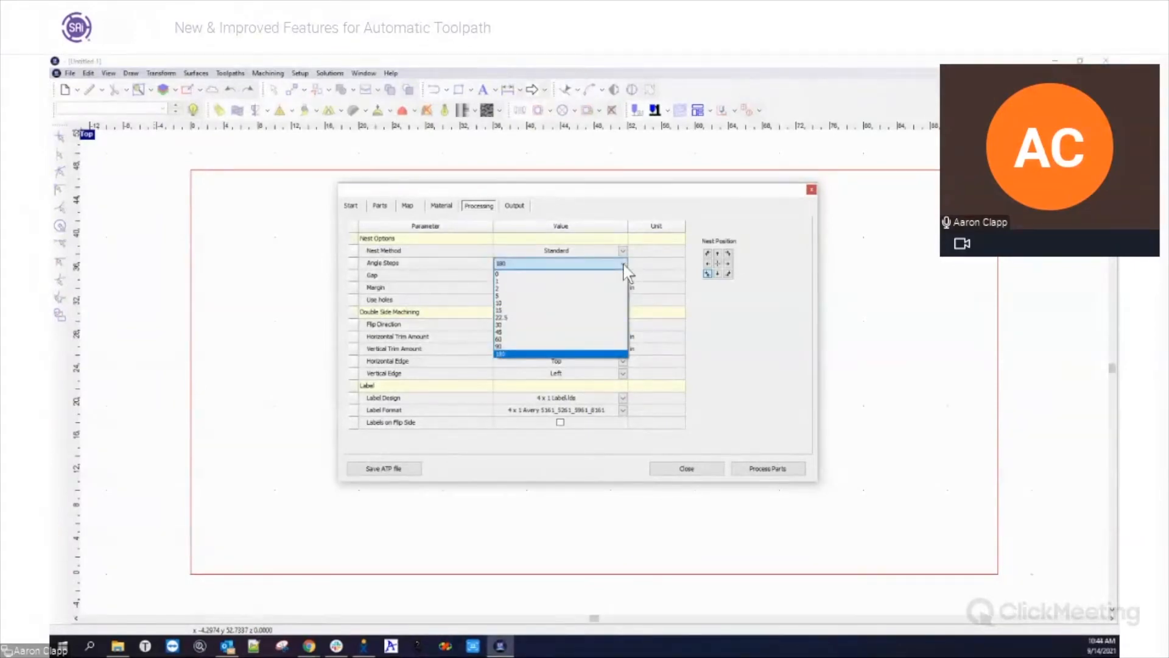
click(592, 354)
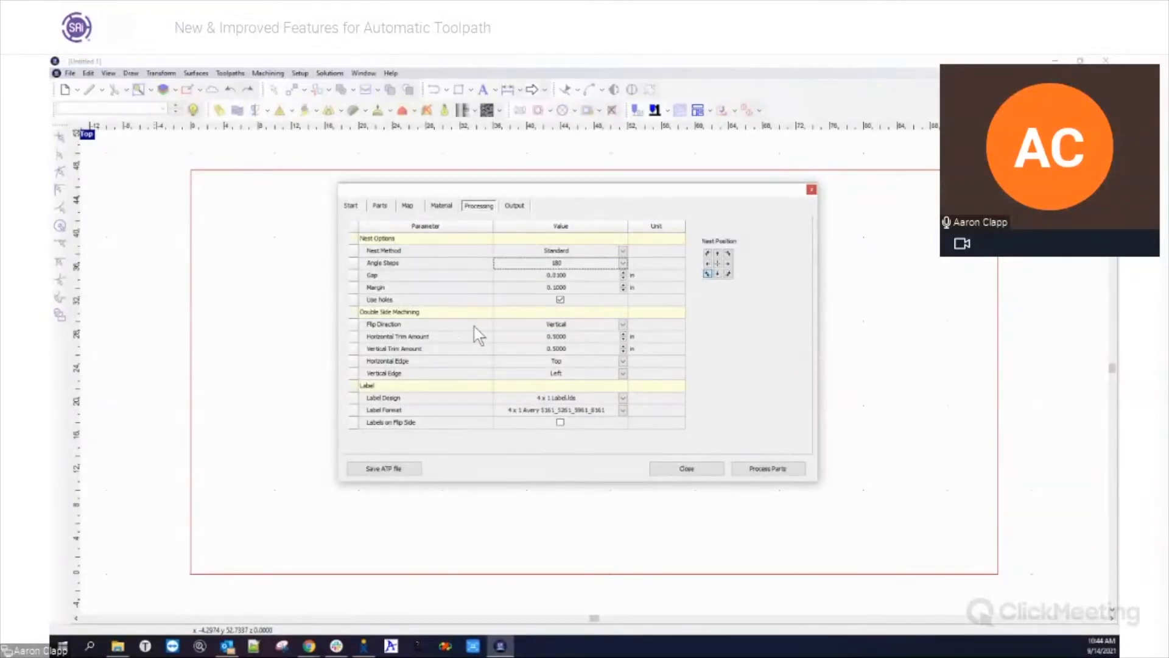
- Examine the flip direction, label design and label format choices, keeping Vertical, 4 x 1 Label.lds and the 4 x 1 Avery format
click(623, 325)
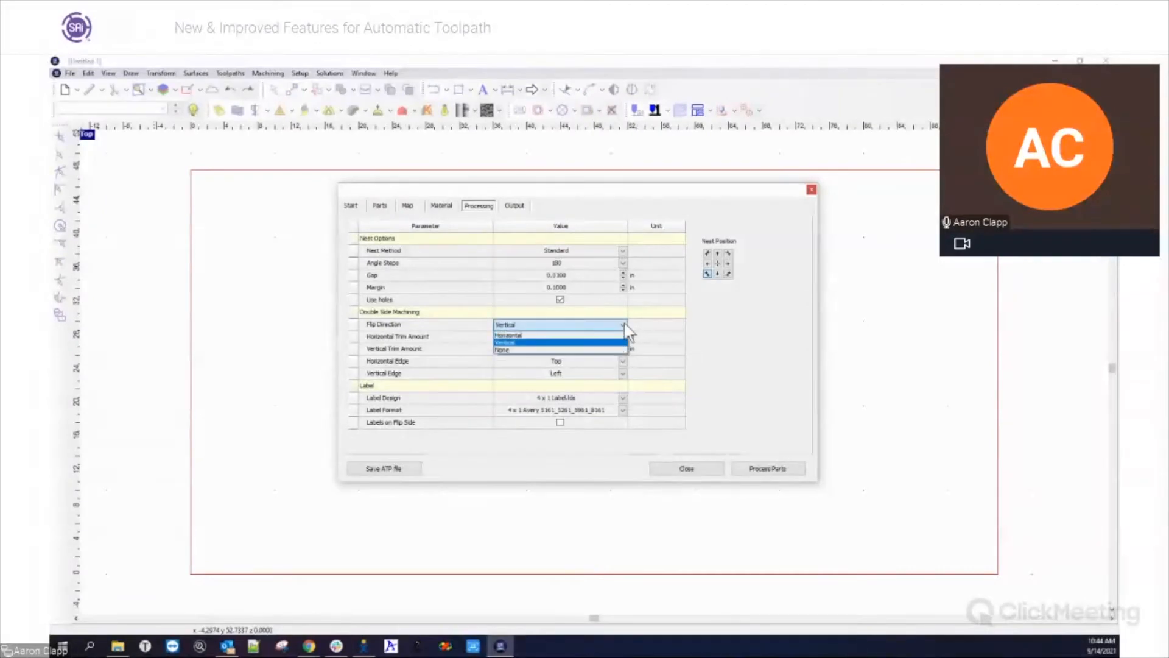
click(708, 337)
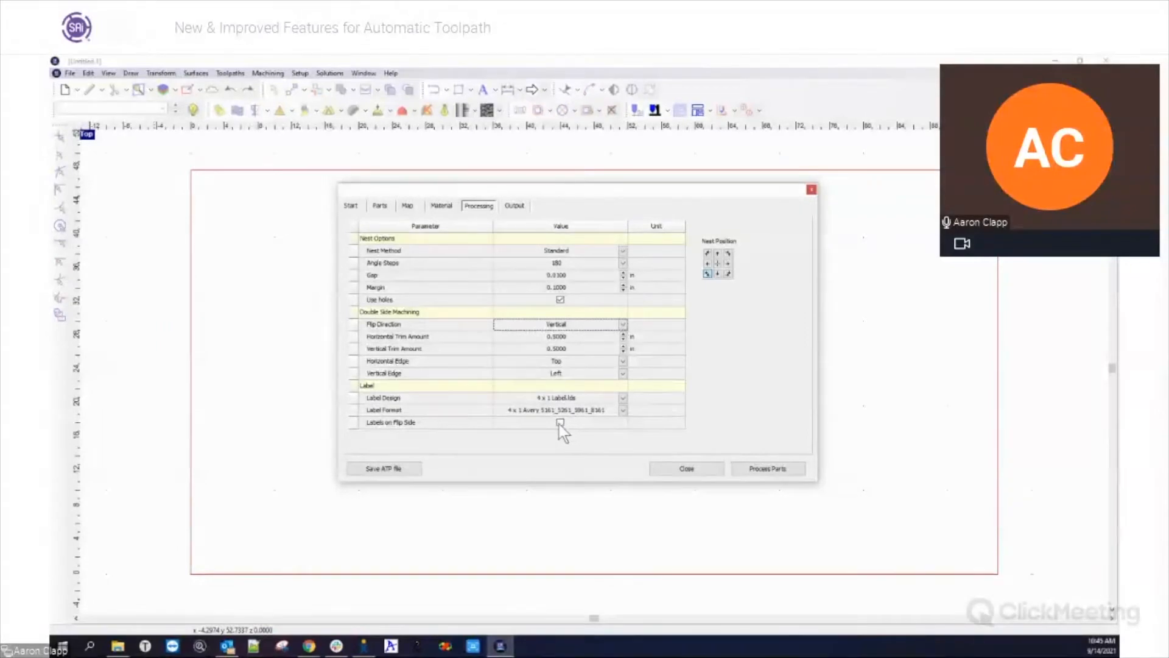
click(625, 399)
click(624, 411)
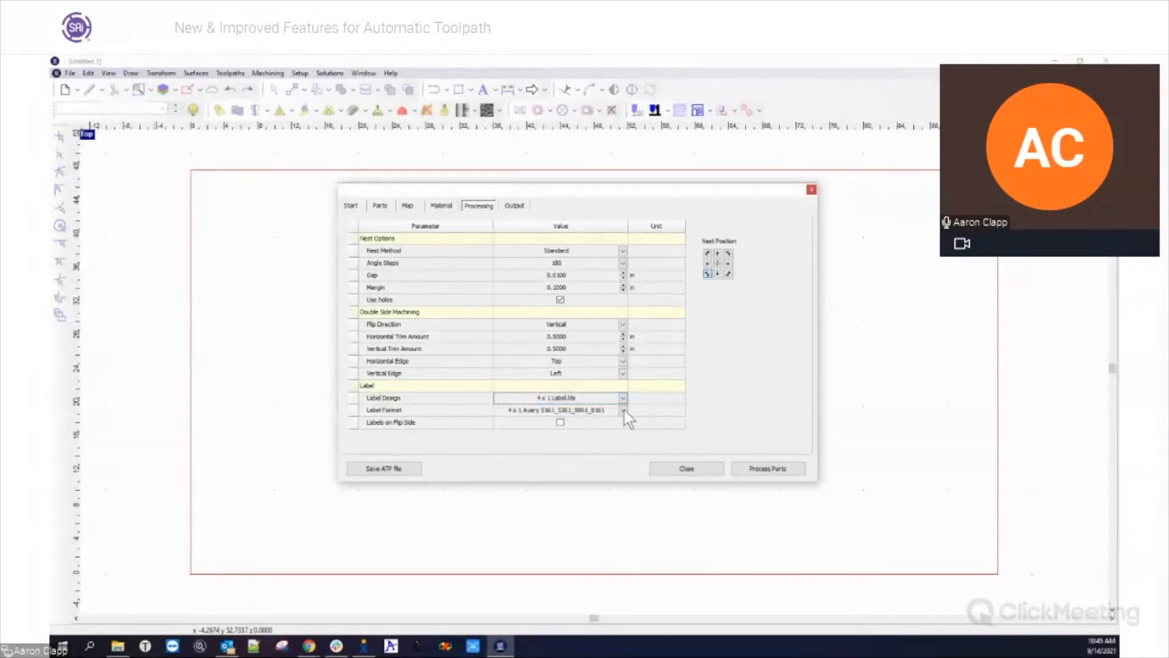
click(623, 410)
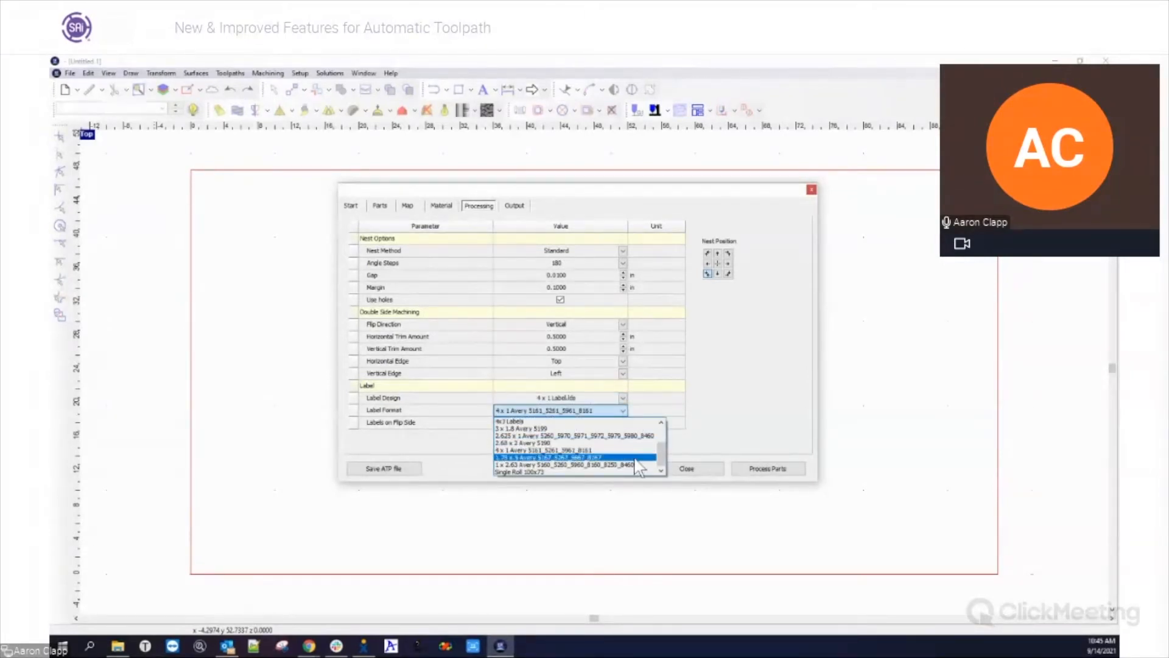
click(633, 449)
click(729, 406)
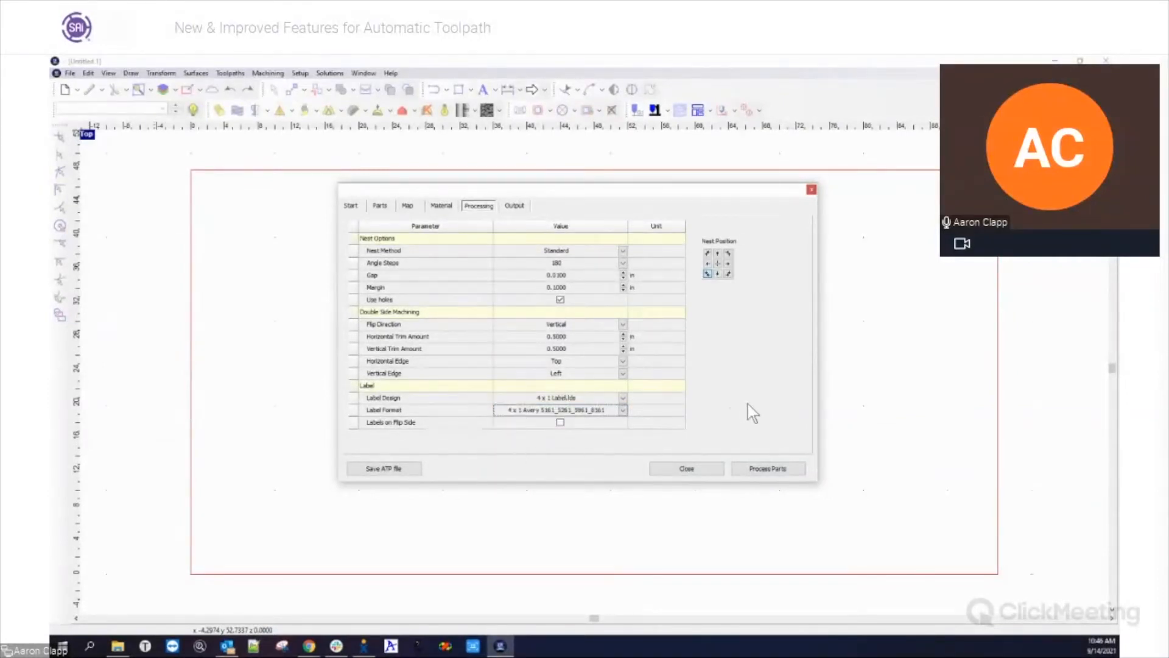
- Turn off Create label output in the output settings and check the list file shown with the parts
click(514, 207)
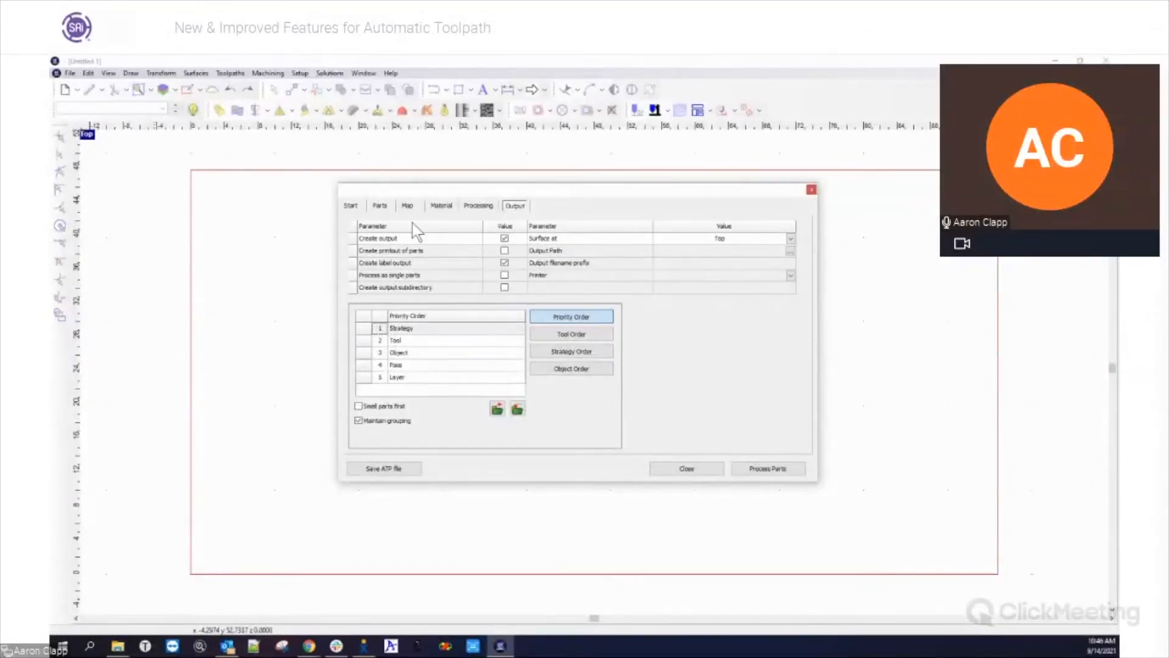
click(505, 264)
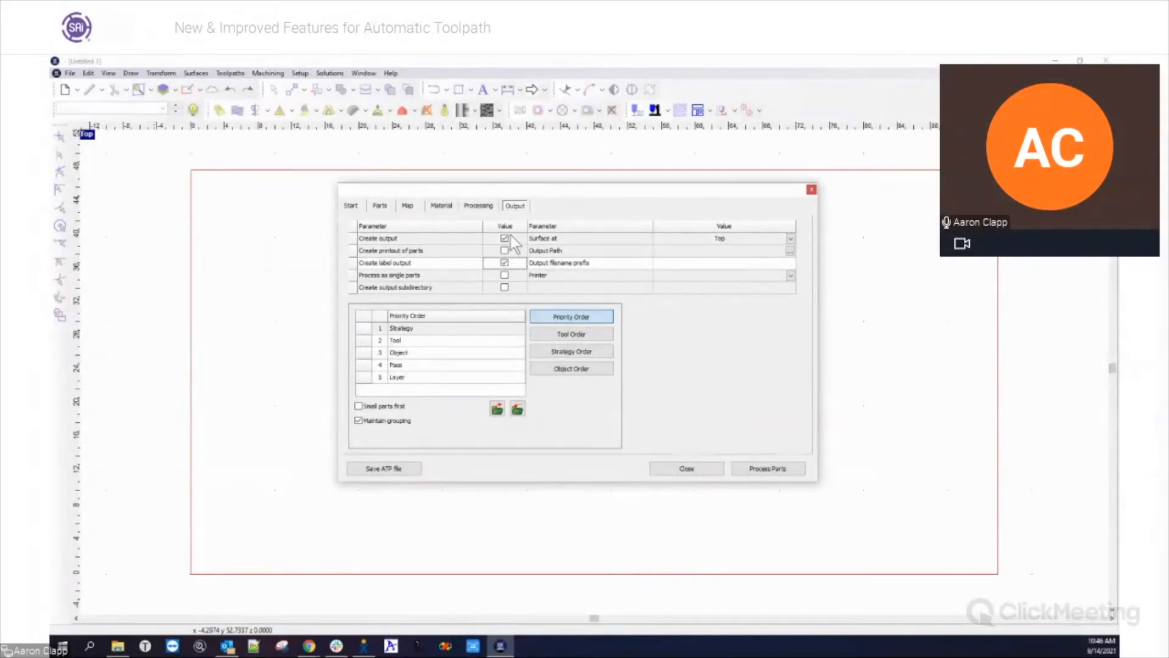
click(505, 263)
click(382, 207)
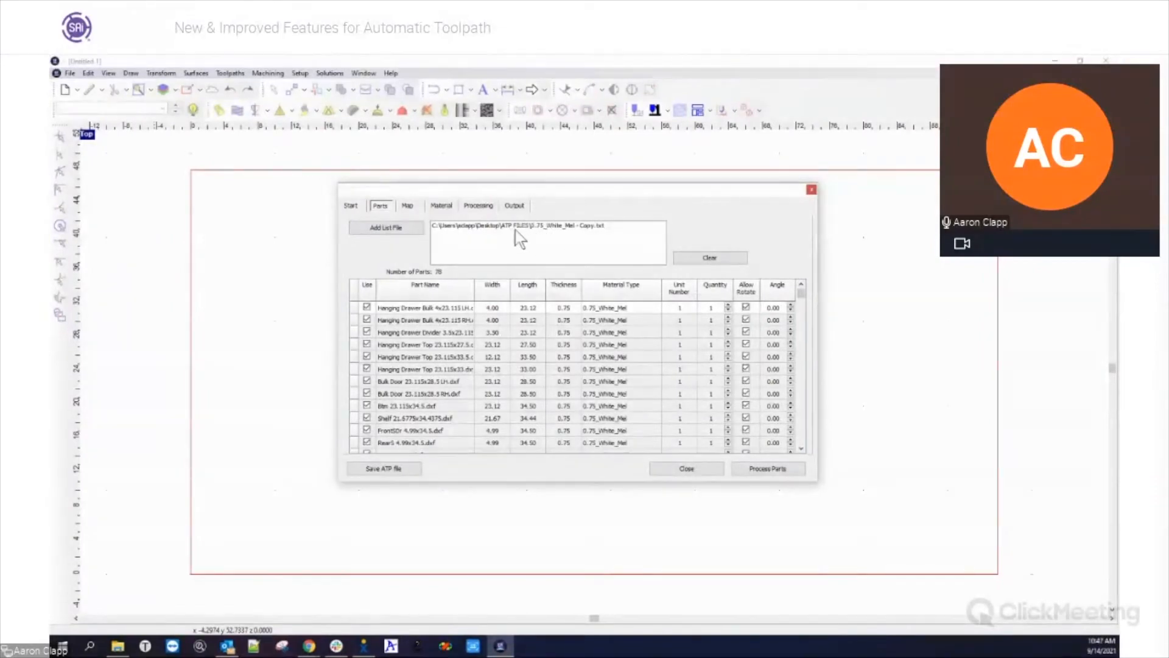
click(511, 205)
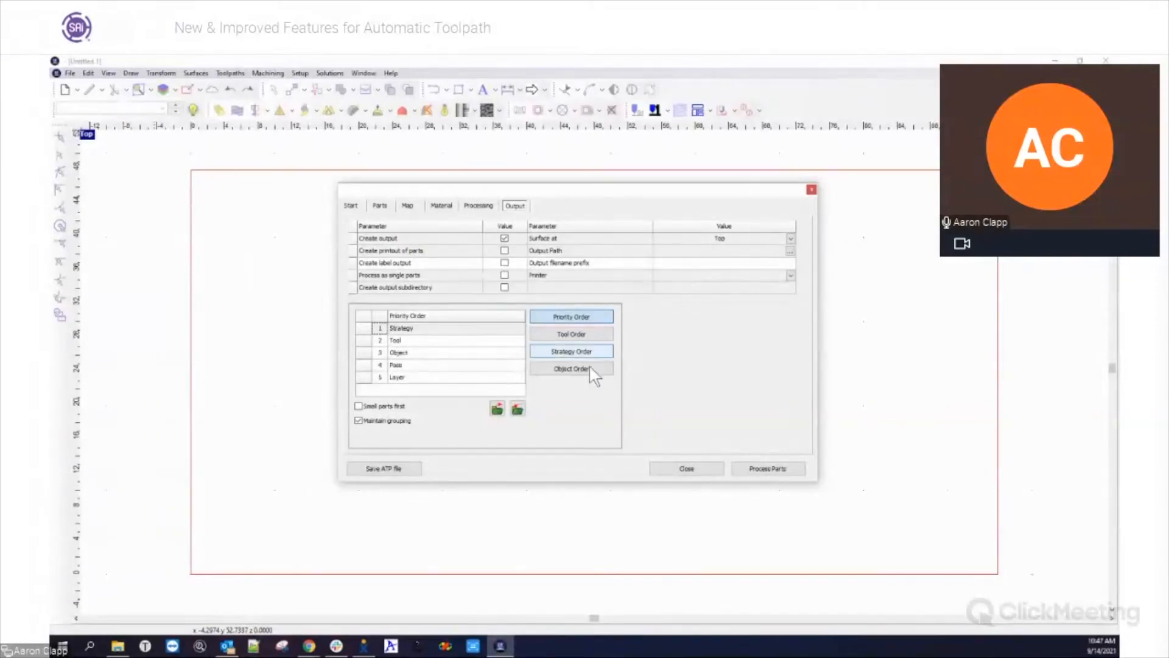
- Examine the output filename prefix, printer and surface choices in the output settings, keeping Surface at Top
click(738, 263)
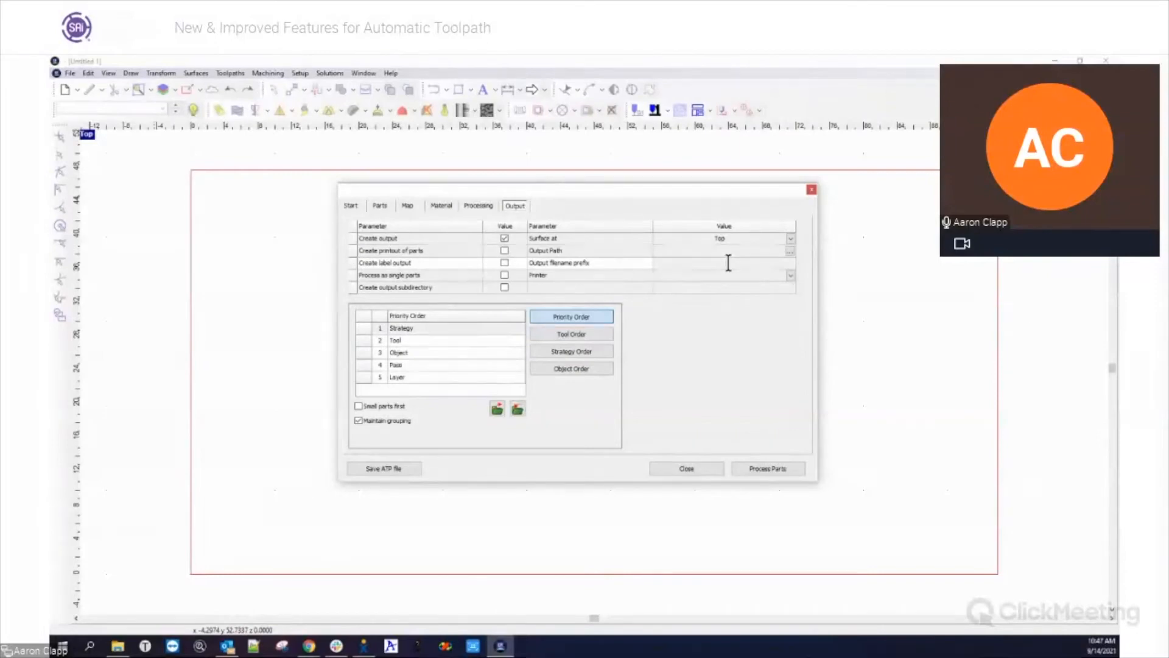
click(790, 276)
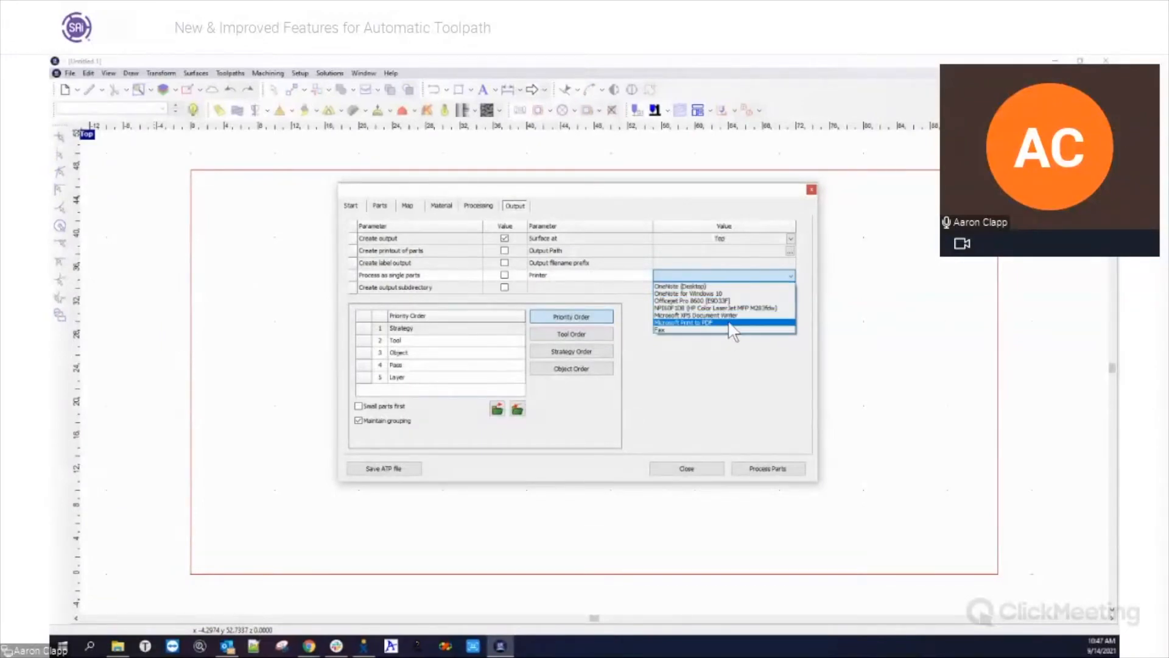
click(742, 369)
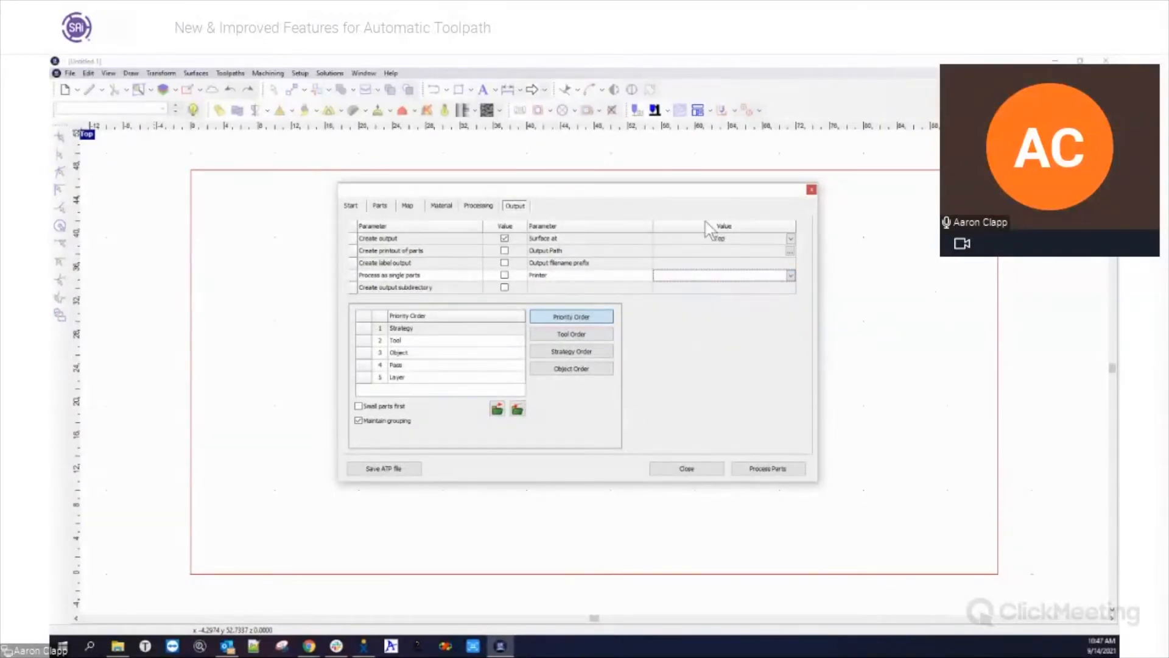
click(790, 239)
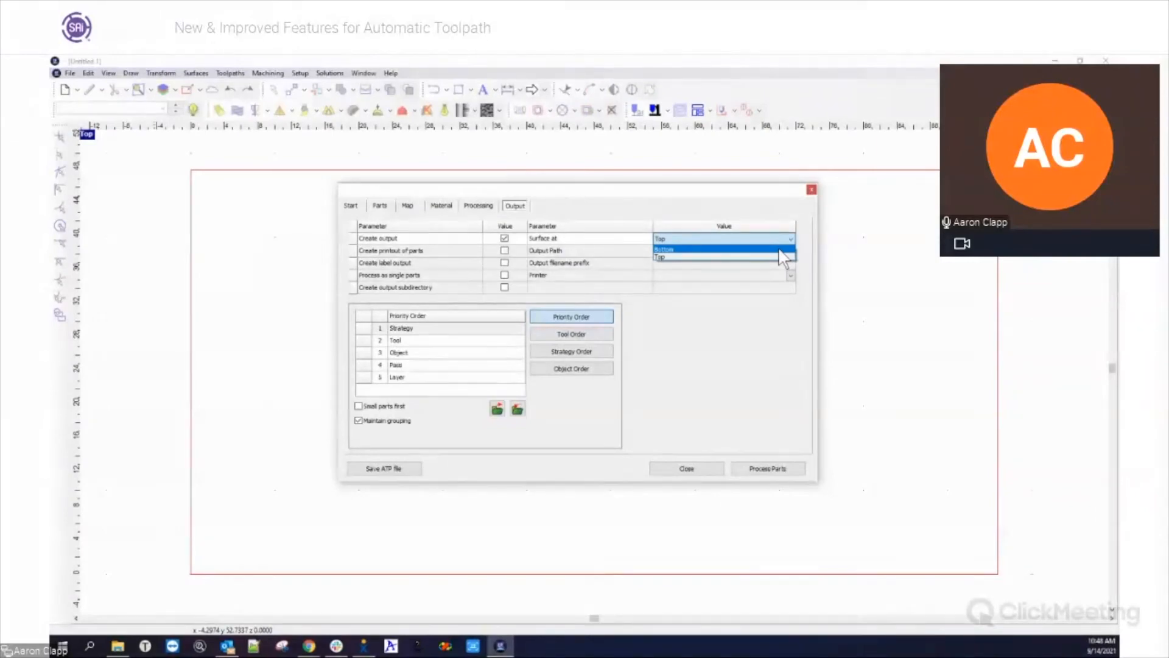
click(783, 256)
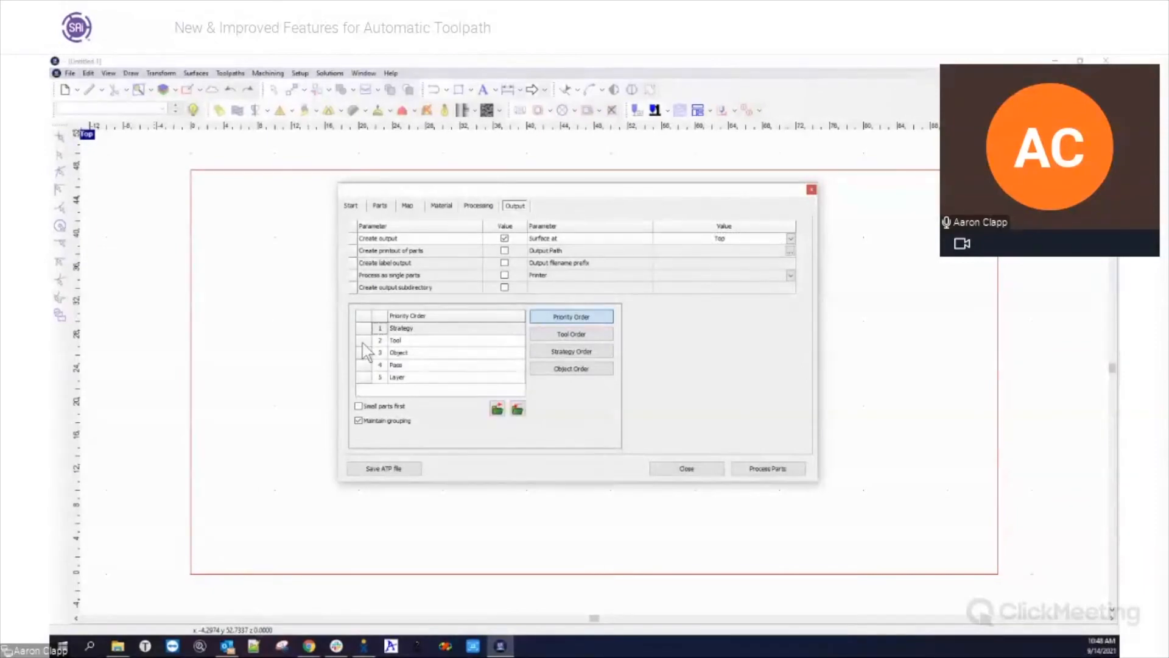
- Rearrange the output priority order to Tool, Strategy, Pass, Layer, Object
drag(367, 342, 369, 342)
mouse_move(366, 356)
mouse_down()
mouse_move(372, 323)
mouse_move(369, 382)
mouse_up()
drag(372, 341, 372, 329)
mouse_move(377, 353)
mouse_down()
mouse_move(373, 327)
mouse_move(373, 364)
mouse_up()
- Move the 5mm Drill above the 3/16" End Mill in the tool order, and move Strategy above Tool in the priority order
click(573, 333)
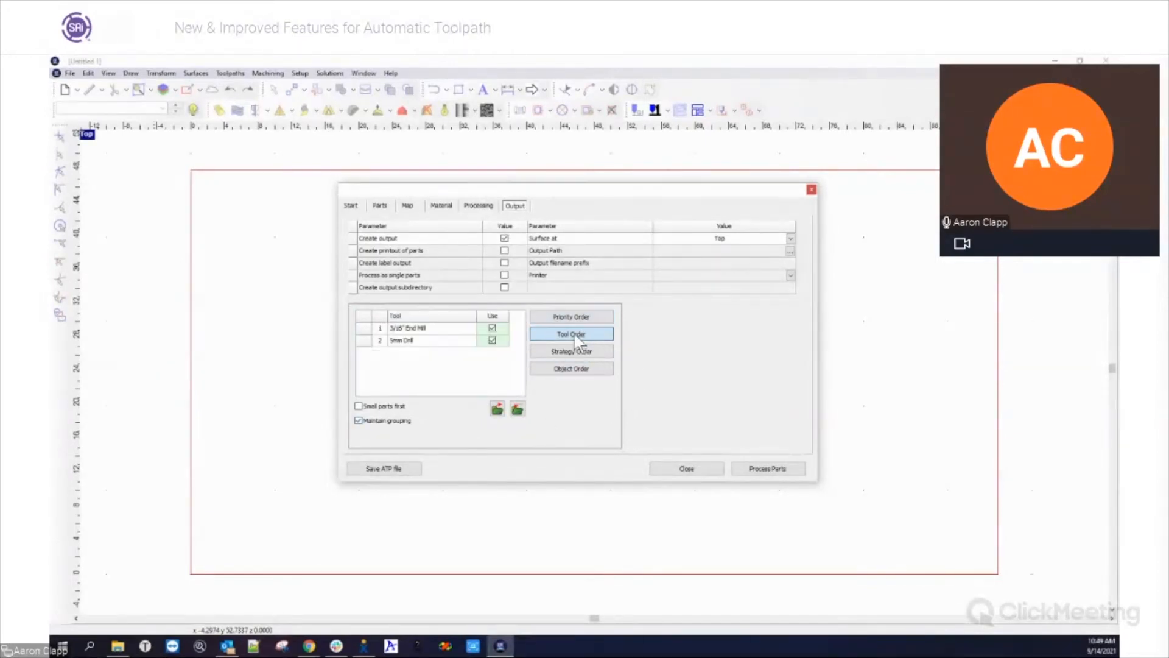
drag(360, 341, 366, 326)
click(570, 352)
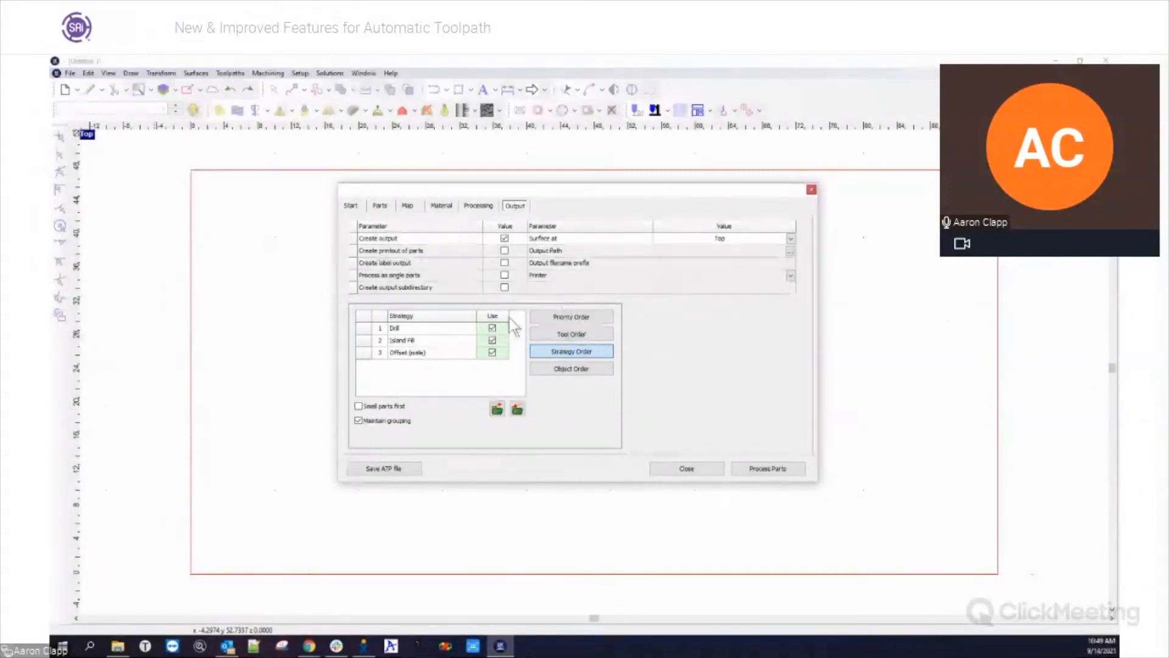
click(572, 319)
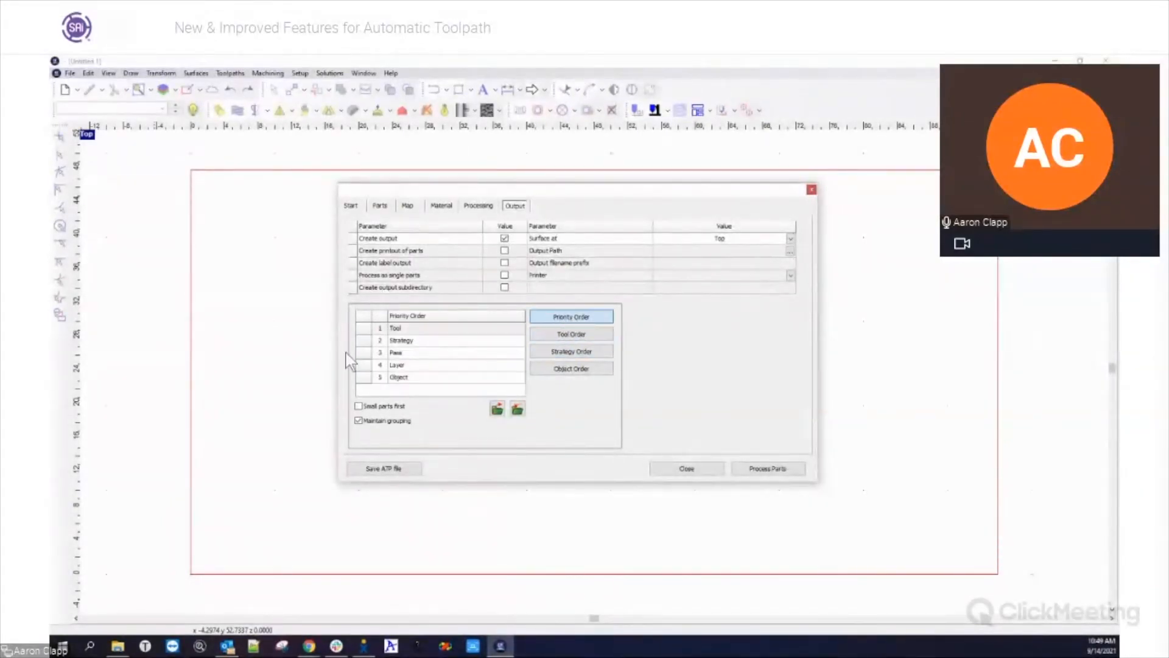
drag(363, 341, 363, 332)
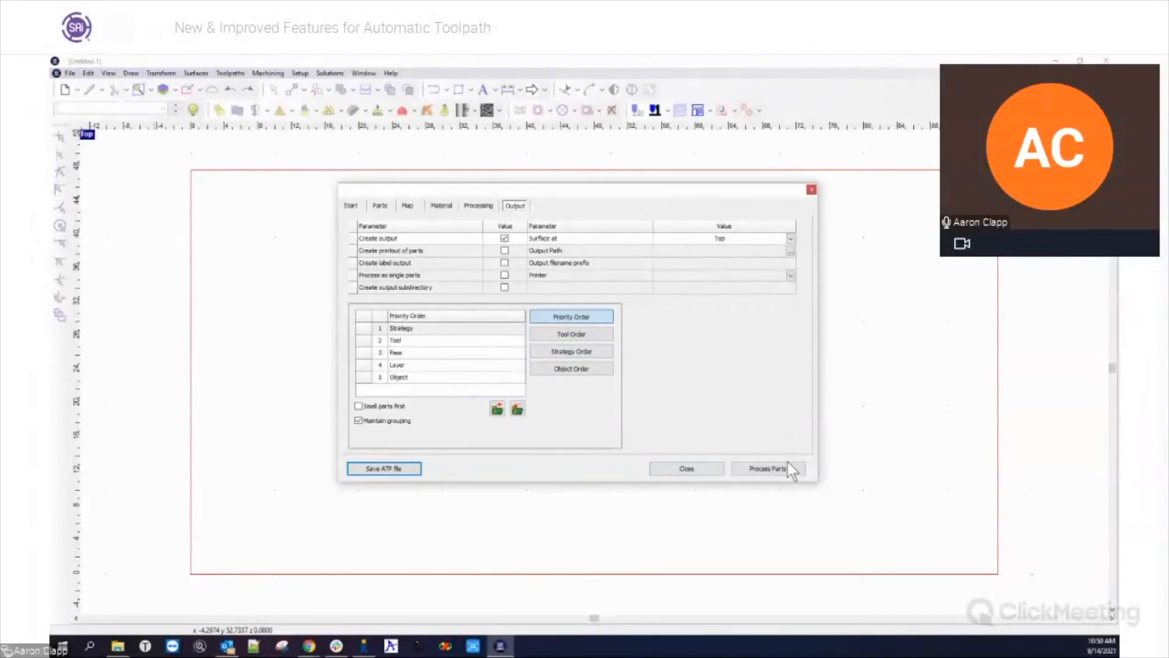
- Process the parts into nested output files and dismiss the list of created files
click(768, 469)
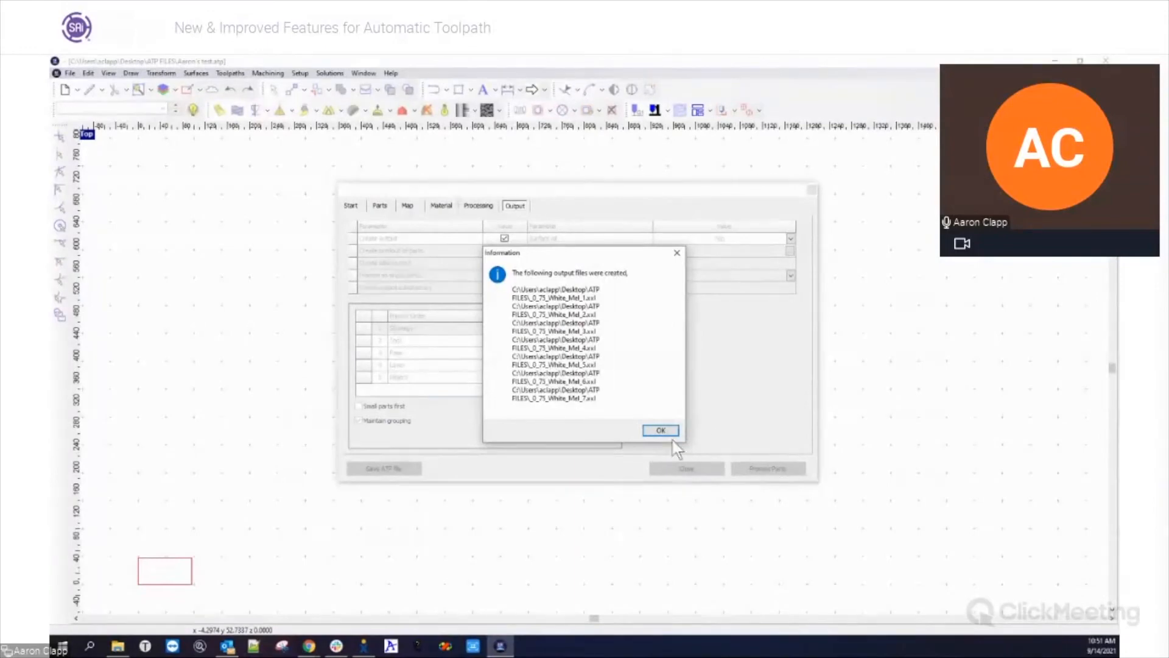
click(660, 429)
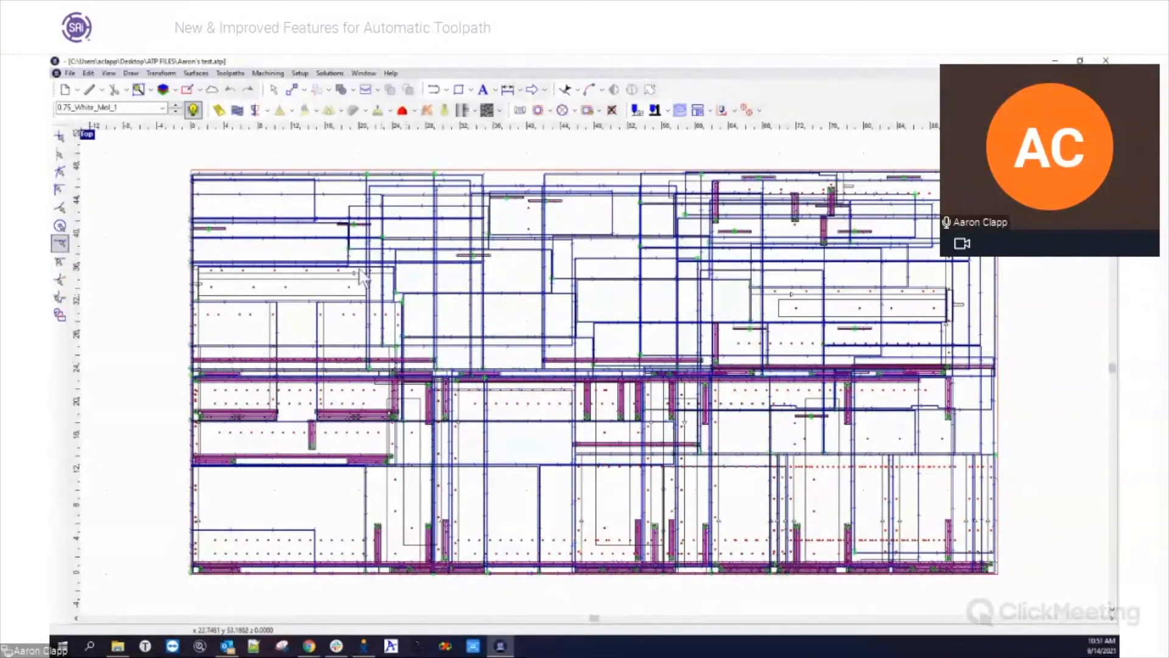
- Isolate the active sheet layer and view the nested sheets one at a time, ending on 0.75_White_Mel_6
click(193, 109)
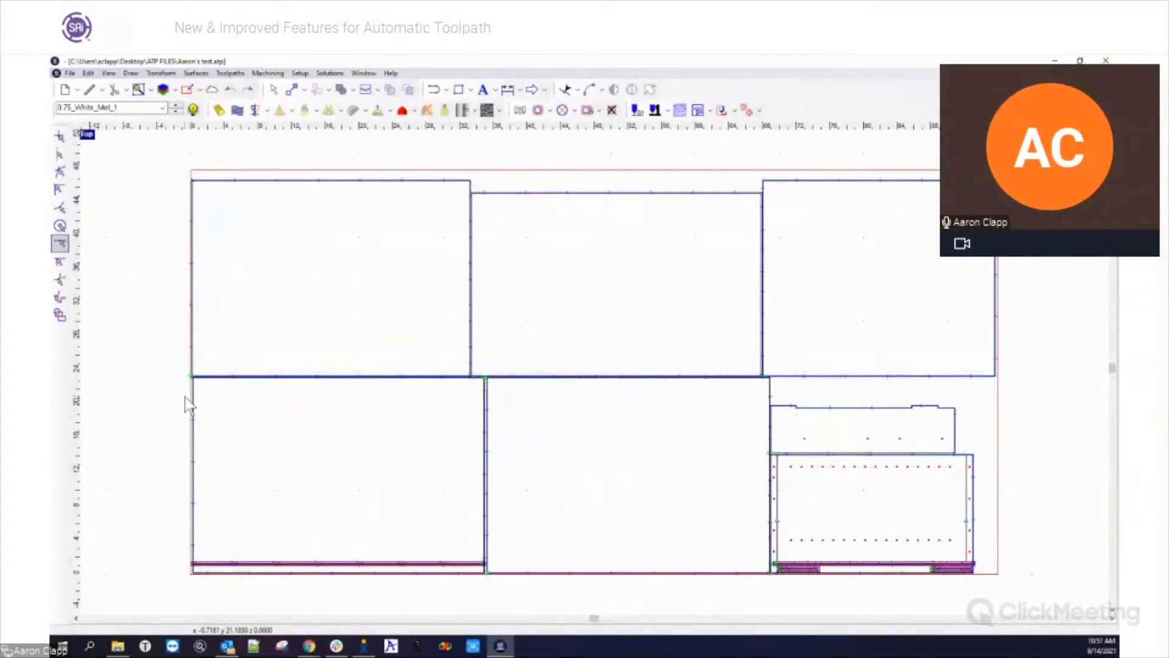
click(163, 110)
click(149, 141)
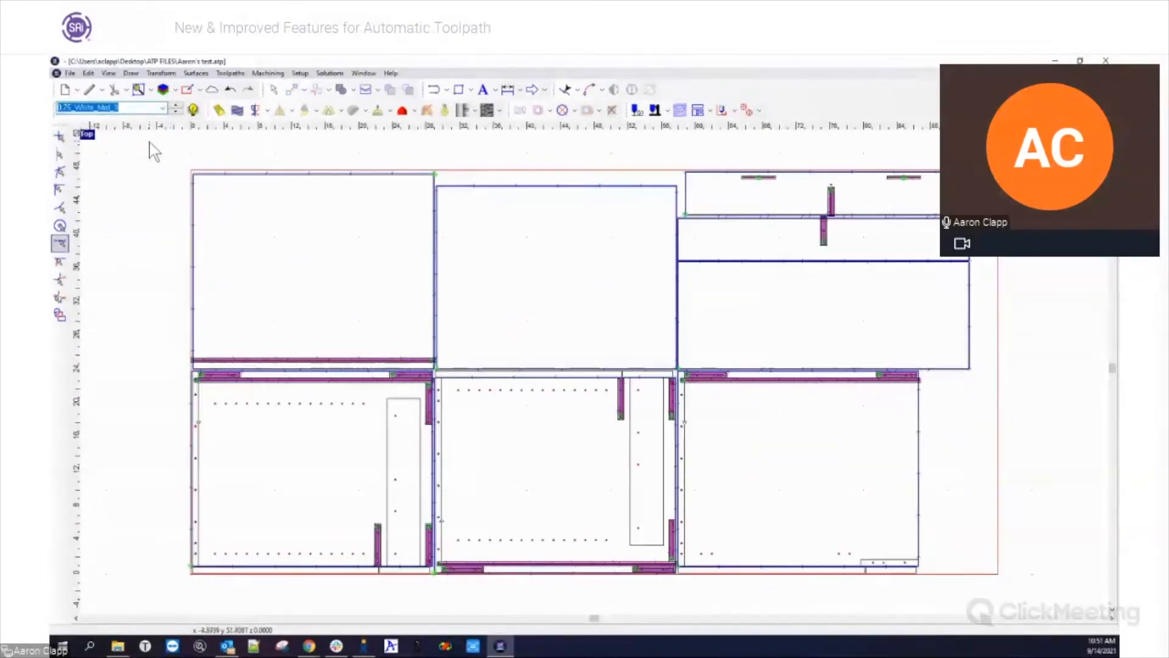
click(163, 108)
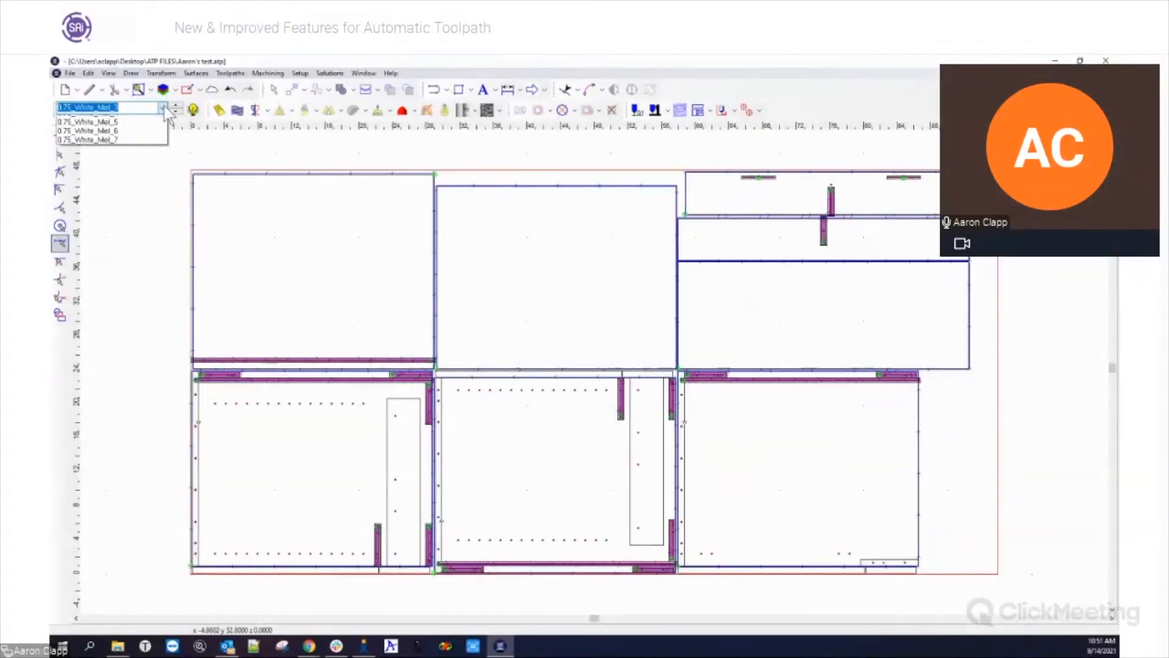
click(151, 164)
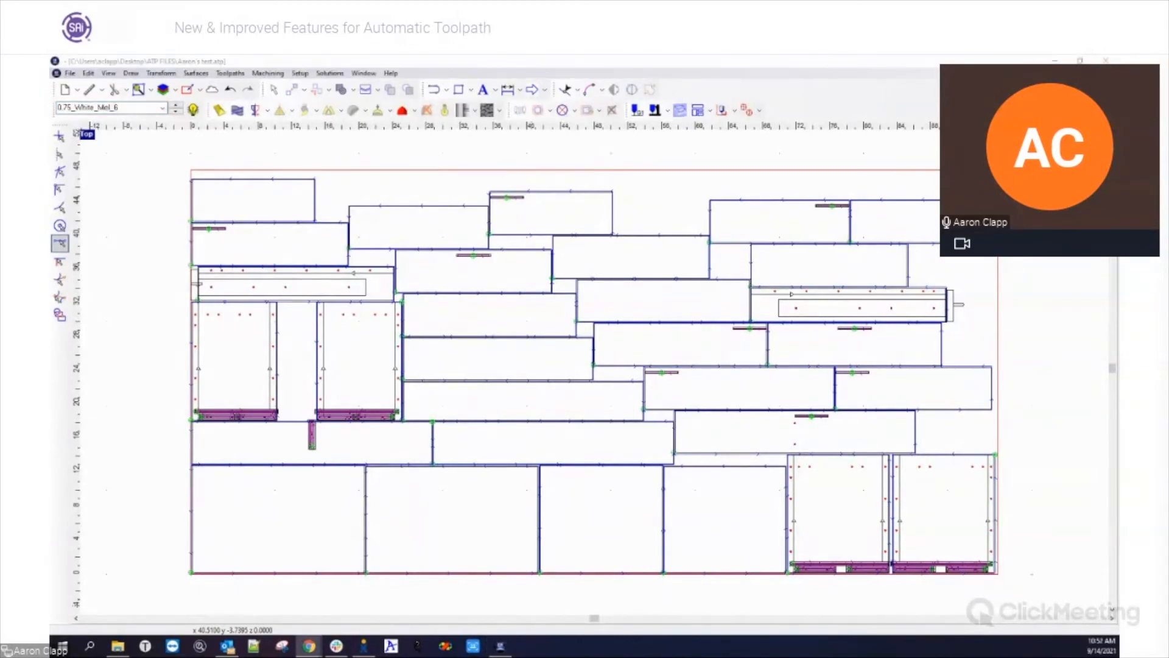
- Switch to File Explorer, examine the generated output and label files in the ATP FILES folder, and minimize the window
click(118, 646)
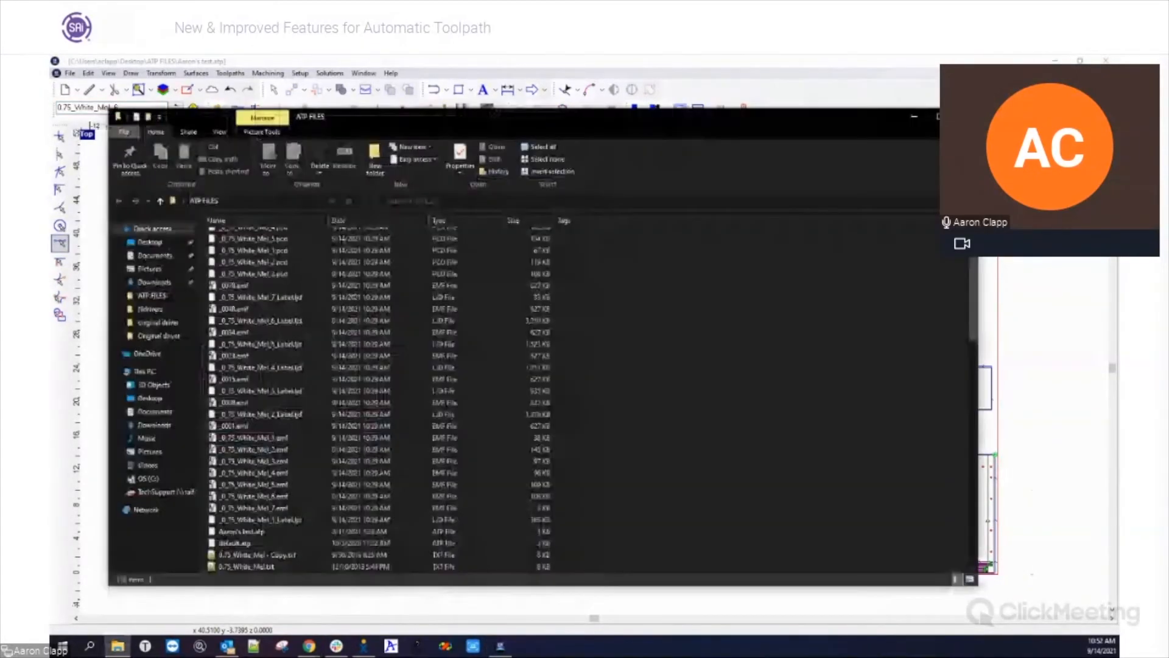
scroll(286, 373, down, 10)
scroll(285, 374, up, 3)
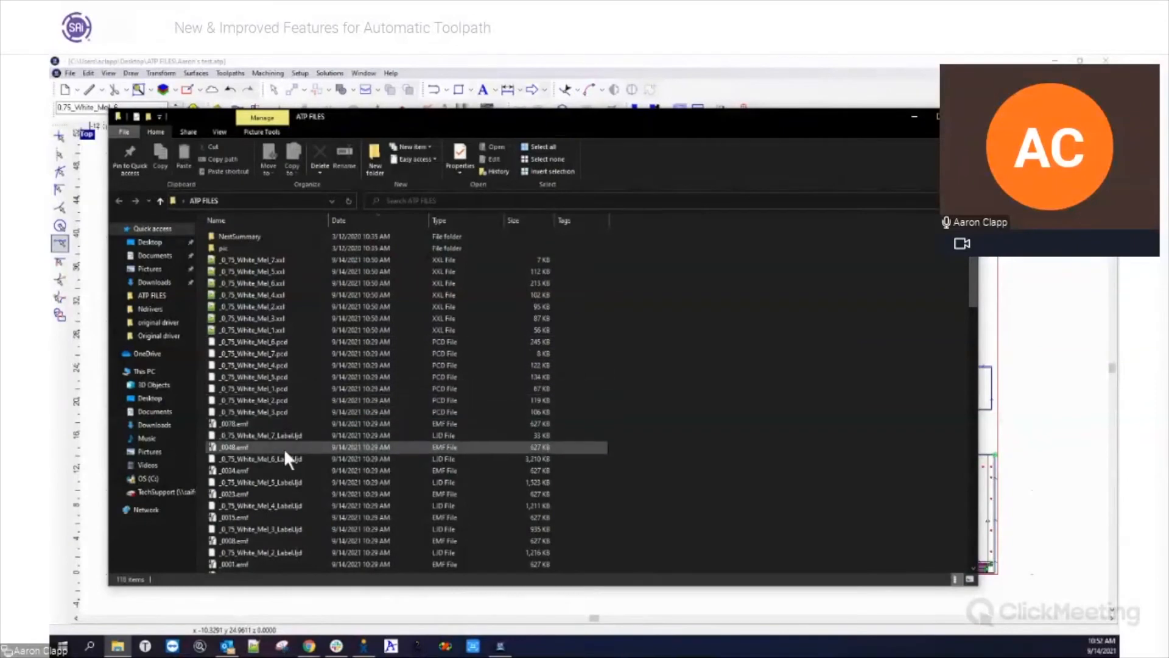
scroll(284, 448, down, 3)
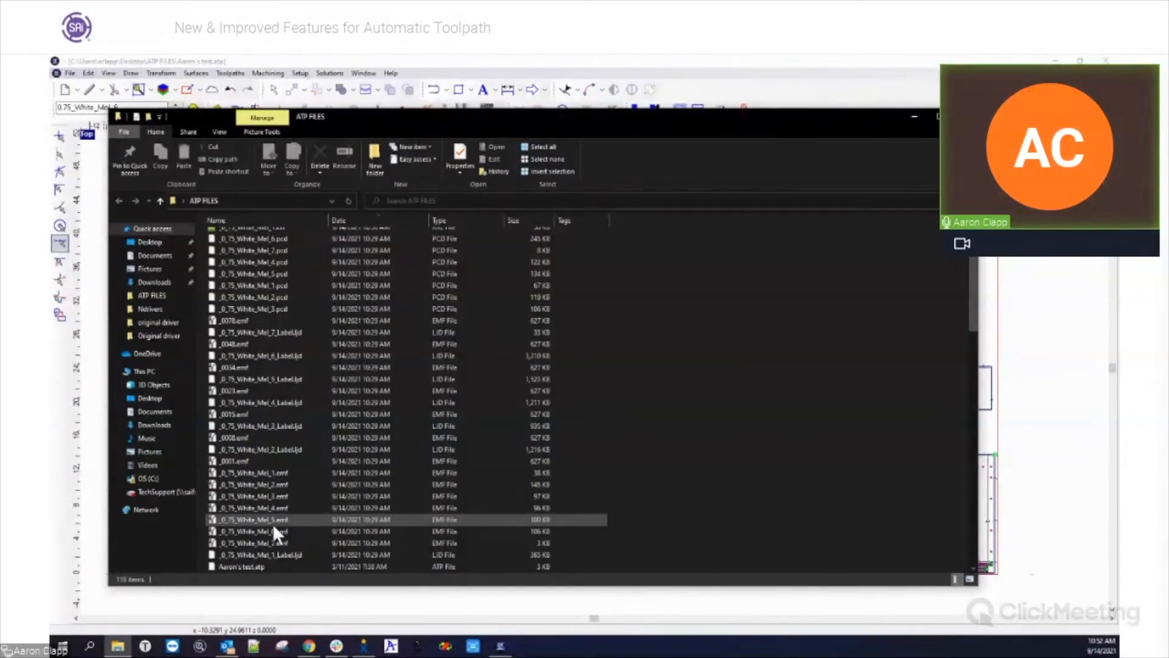
scroll(272, 523, down, 5)
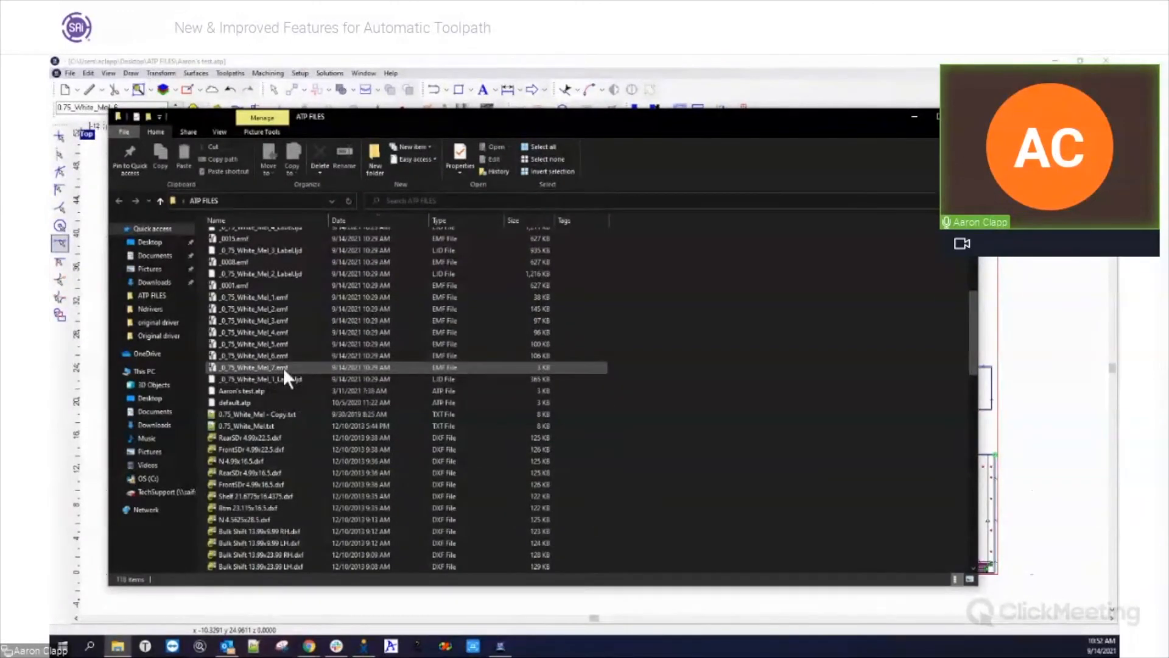
scroll(213, 407, up, 5)
scroll(213, 408, up, 3)
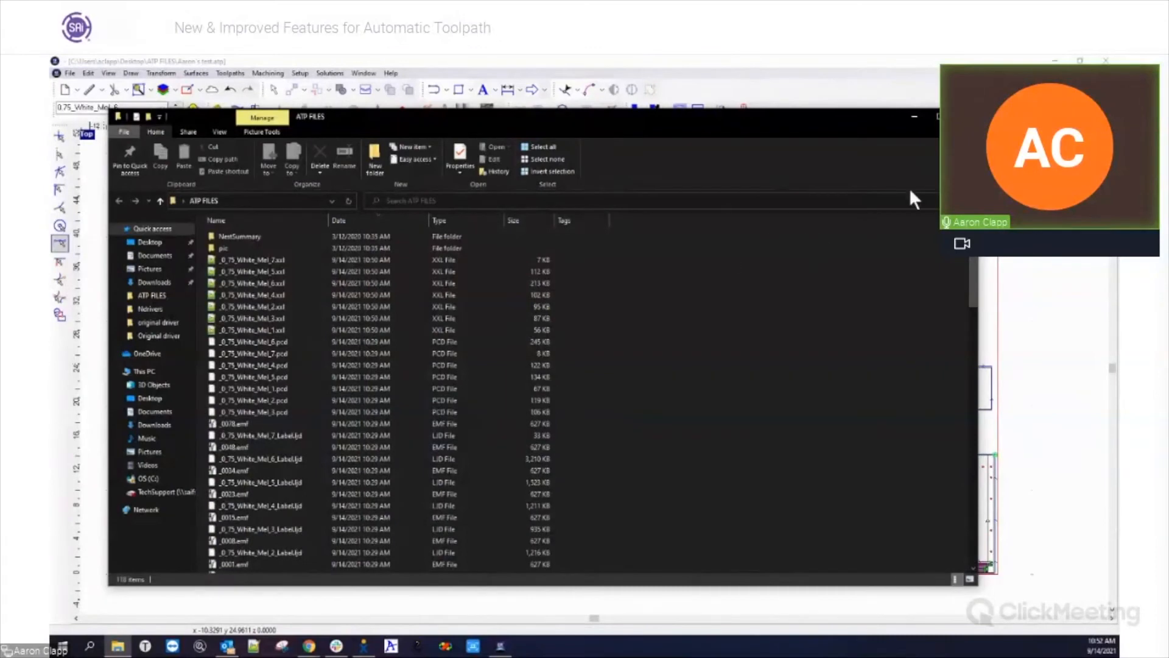
click(915, 115)
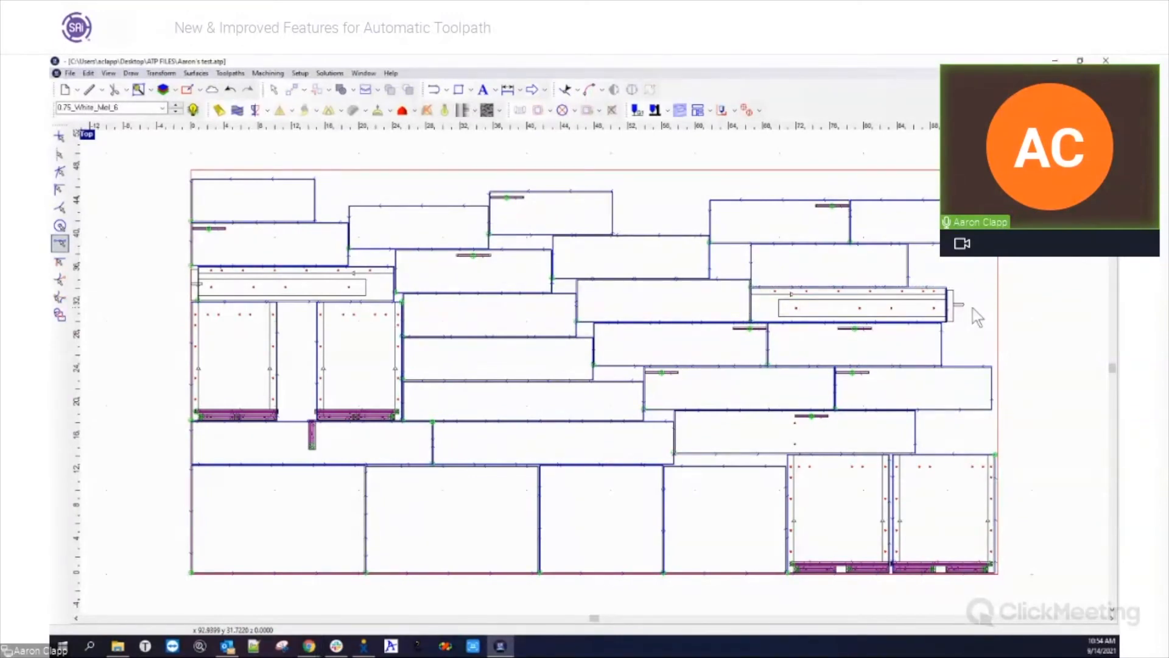
- Reopen the Automatic Toolpath setup to view its start settings, and close it again
click(699, 112)
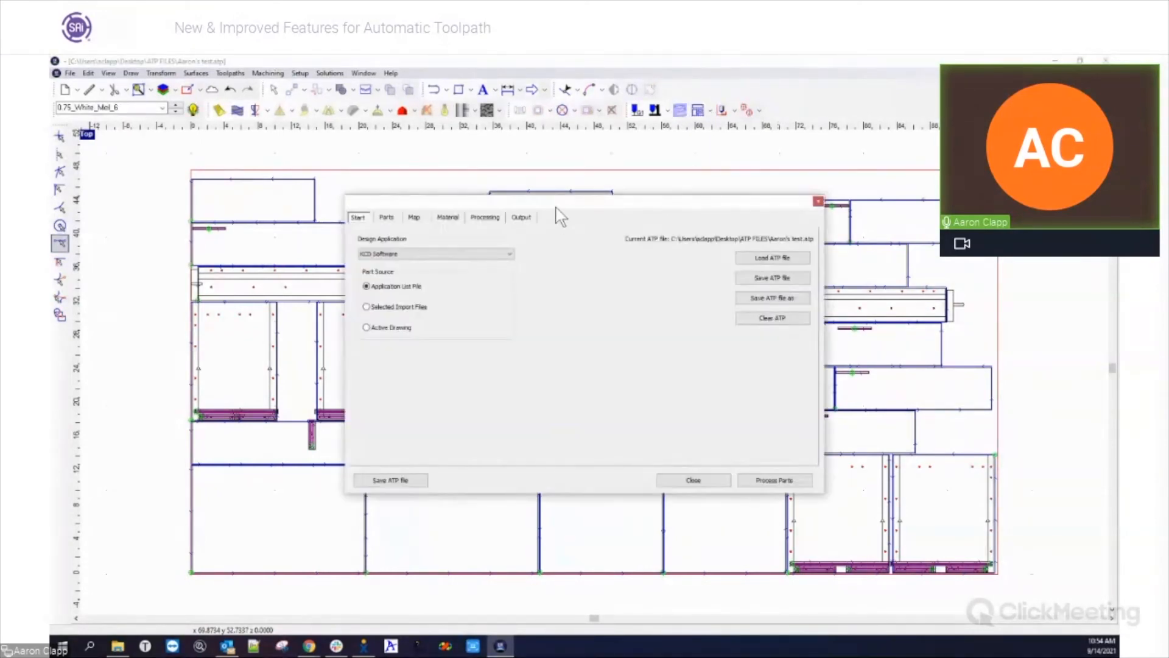
drag(556, 207, 516, 209)
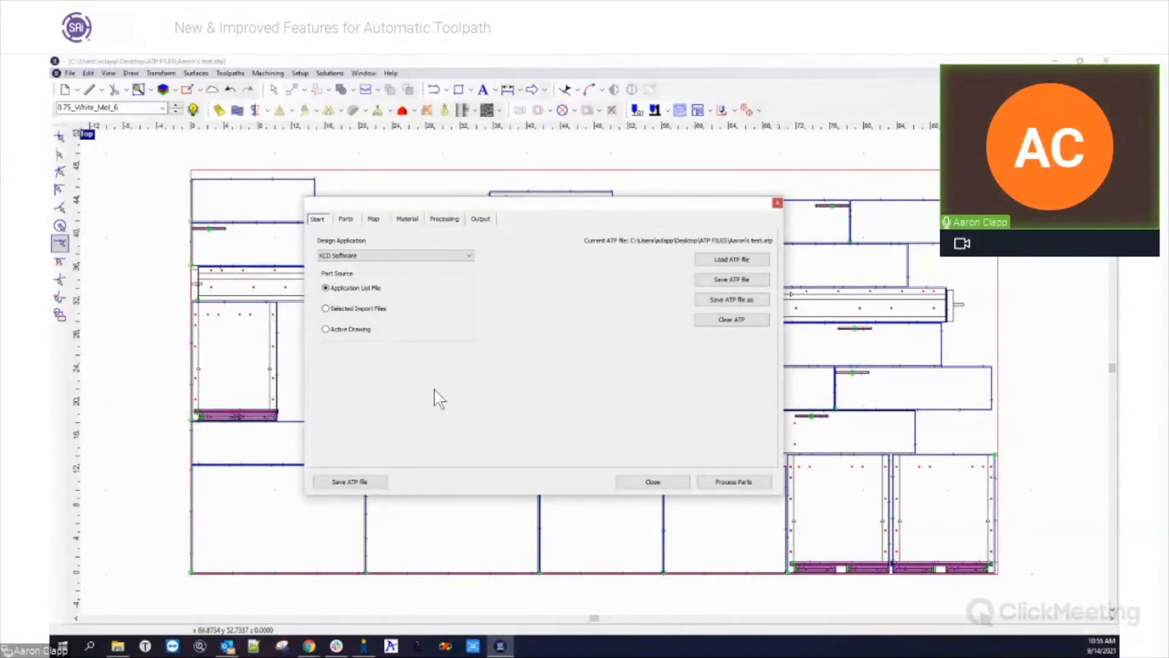
click(778, 203)
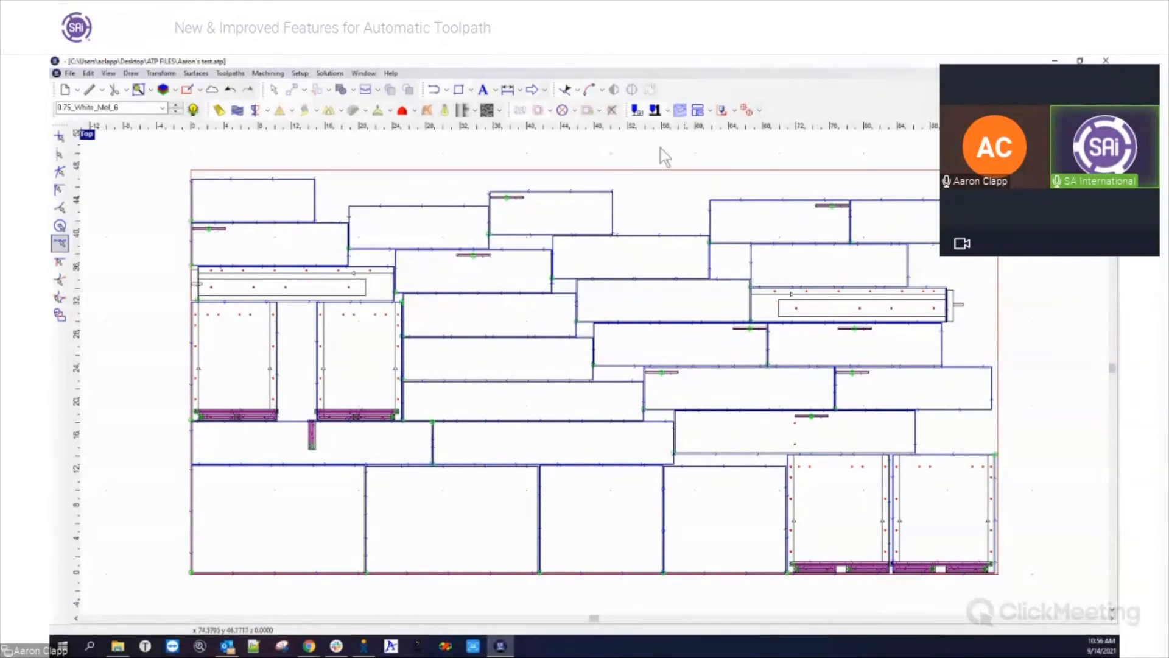
- Examine the Selected Import Files and Active Drawing part sources in the Automatic Toolpath setup, and close the setup
click(698, 109)
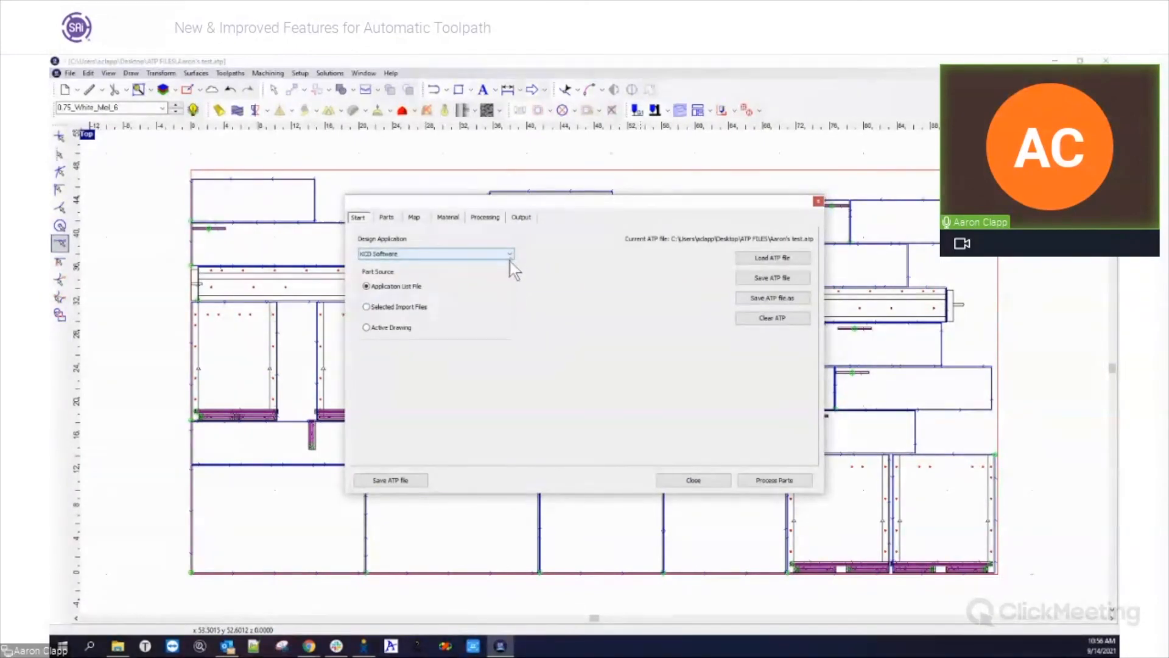
click(366, 307)
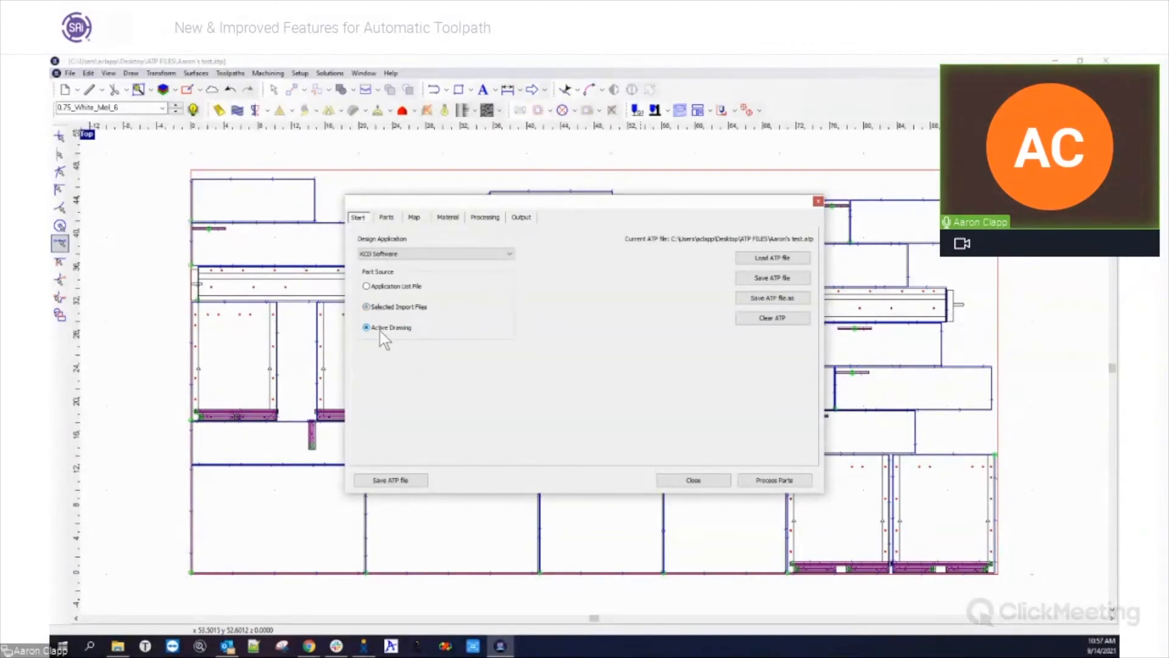
click(389, 306)
click(393, 327)
click(396, 330)
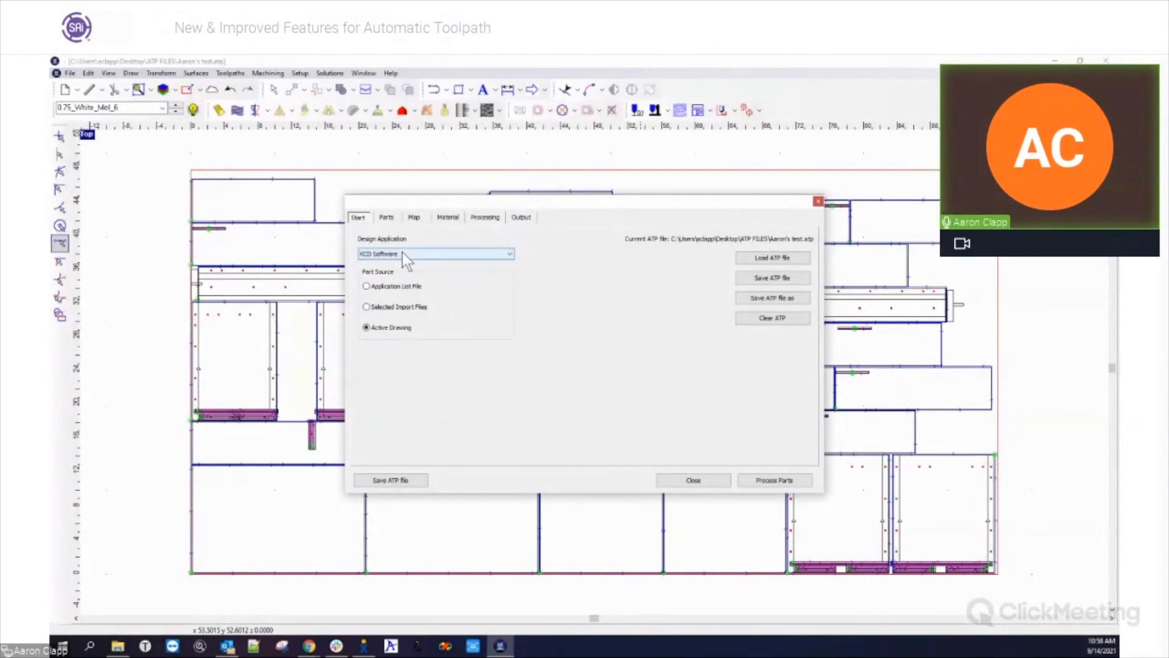
click(400, 308)
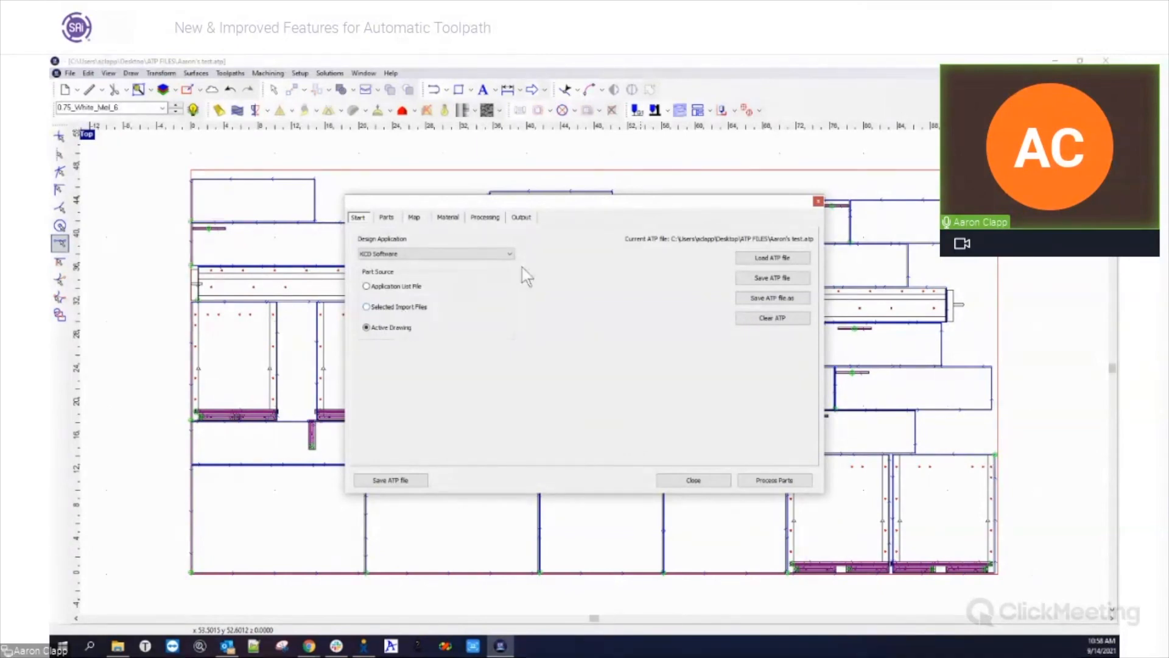
click(818, 202)
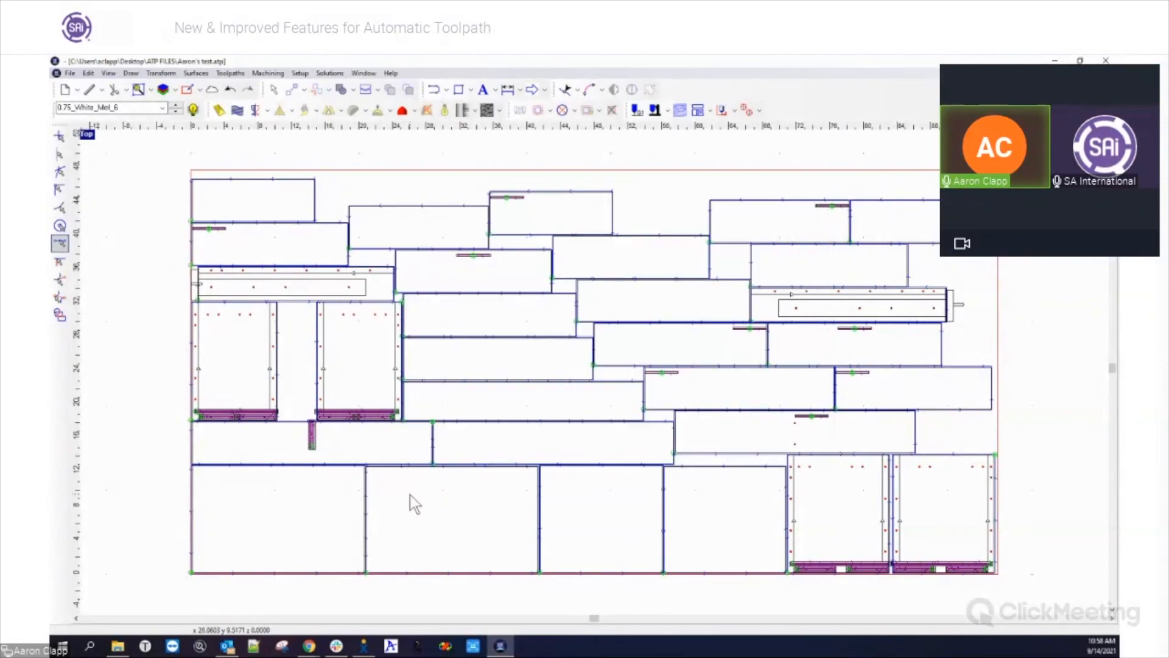